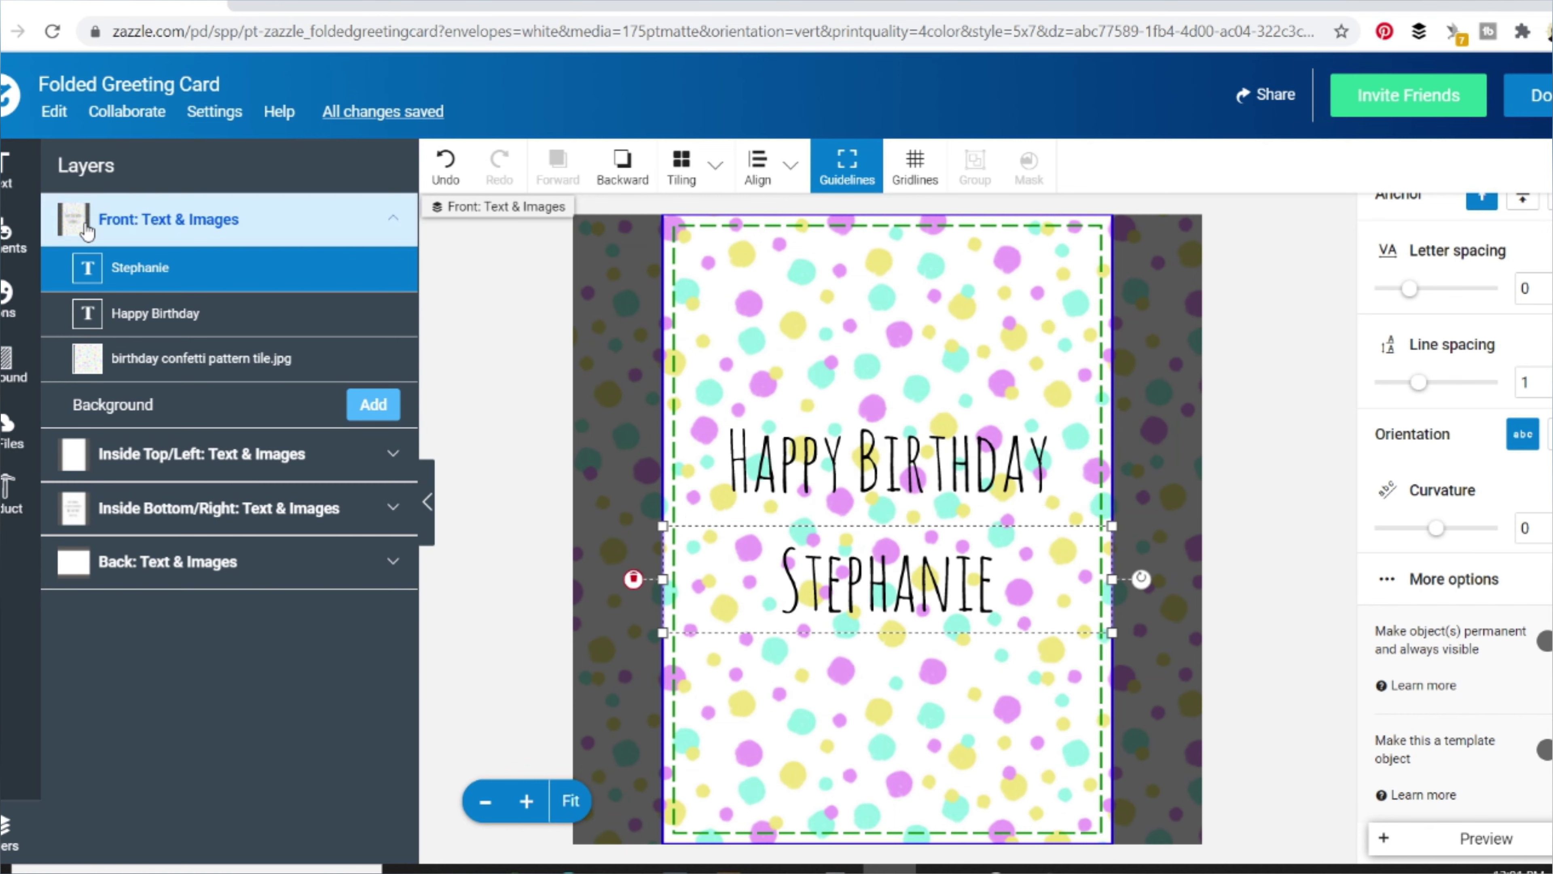
- Review the text on the card's inside right page, and return to the front design
mouse_move(207, 267)
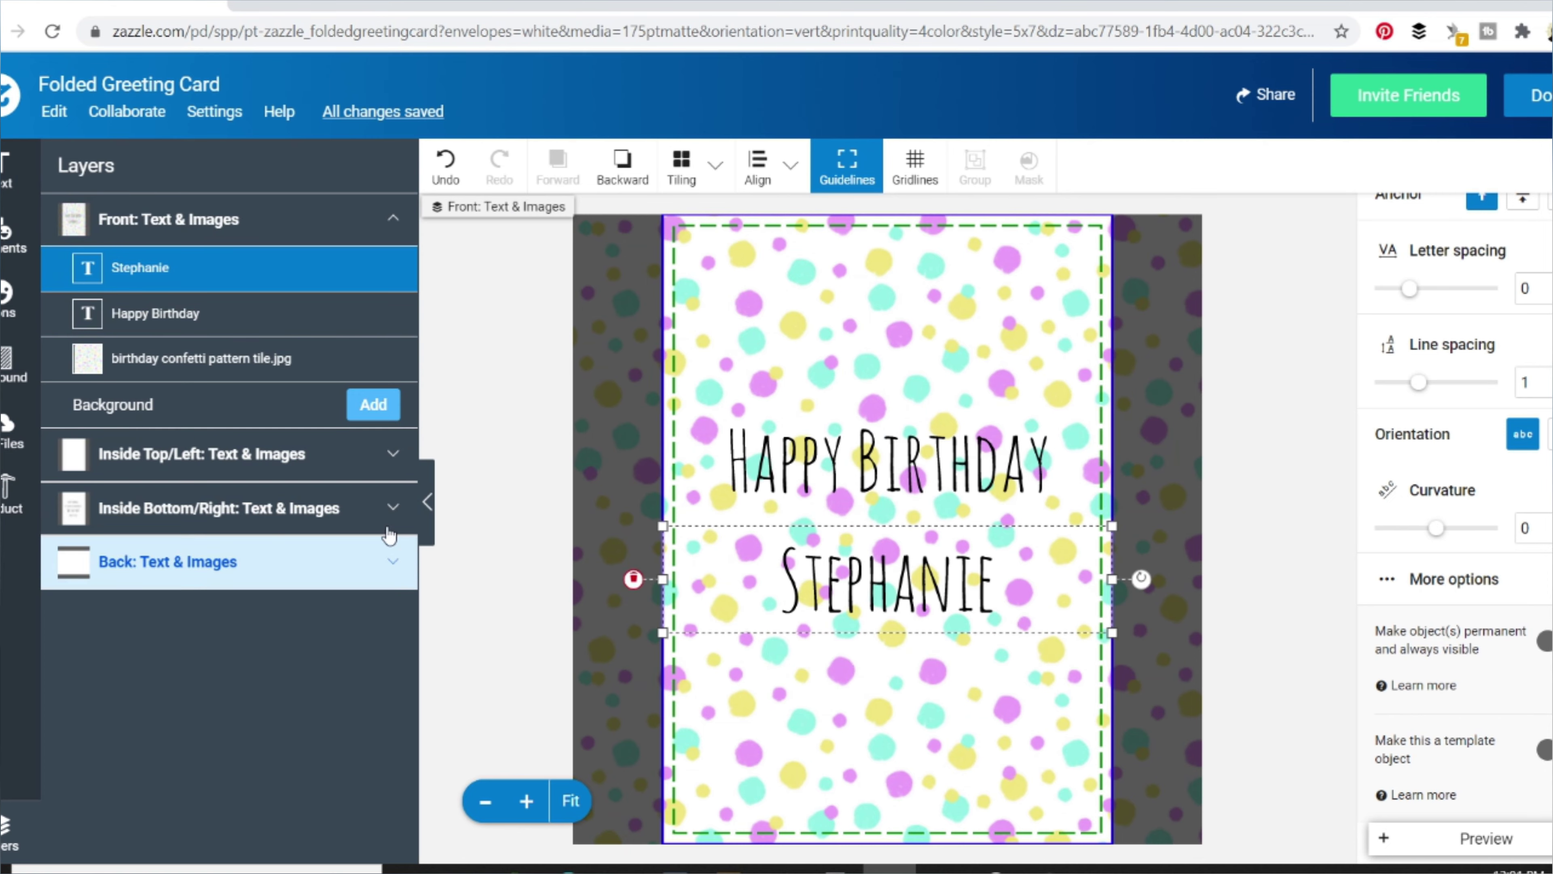
left_click(293, 513)
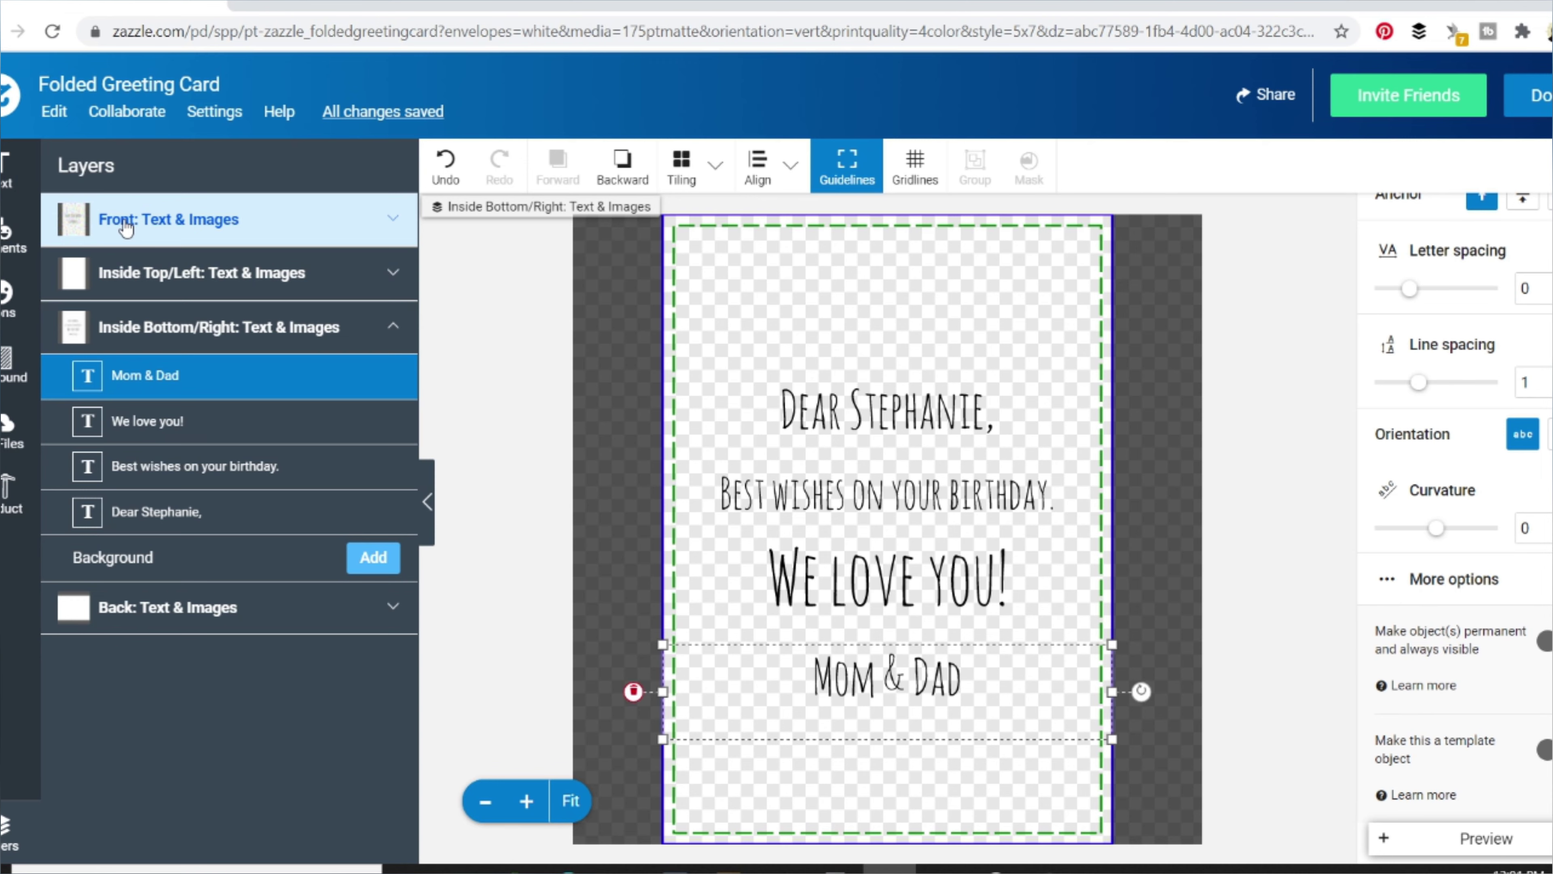
left_click(256, 218)
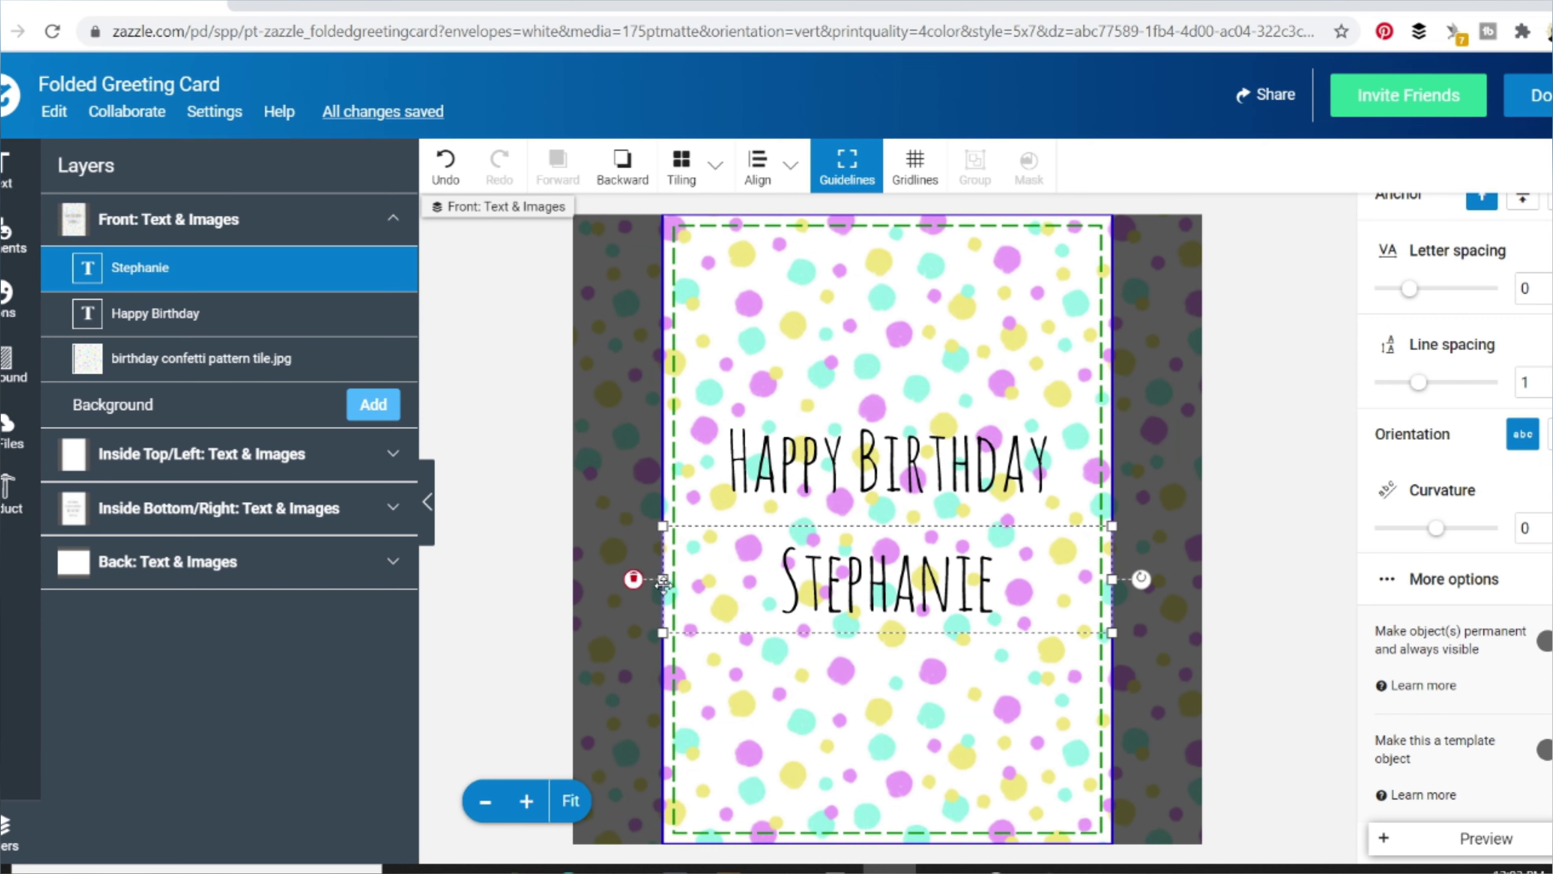
- Scale up the front's name text by two increments and the Happy Birthday text by one increment
scroll(1446, 341, "up", 7)
left_click(1487, 477)
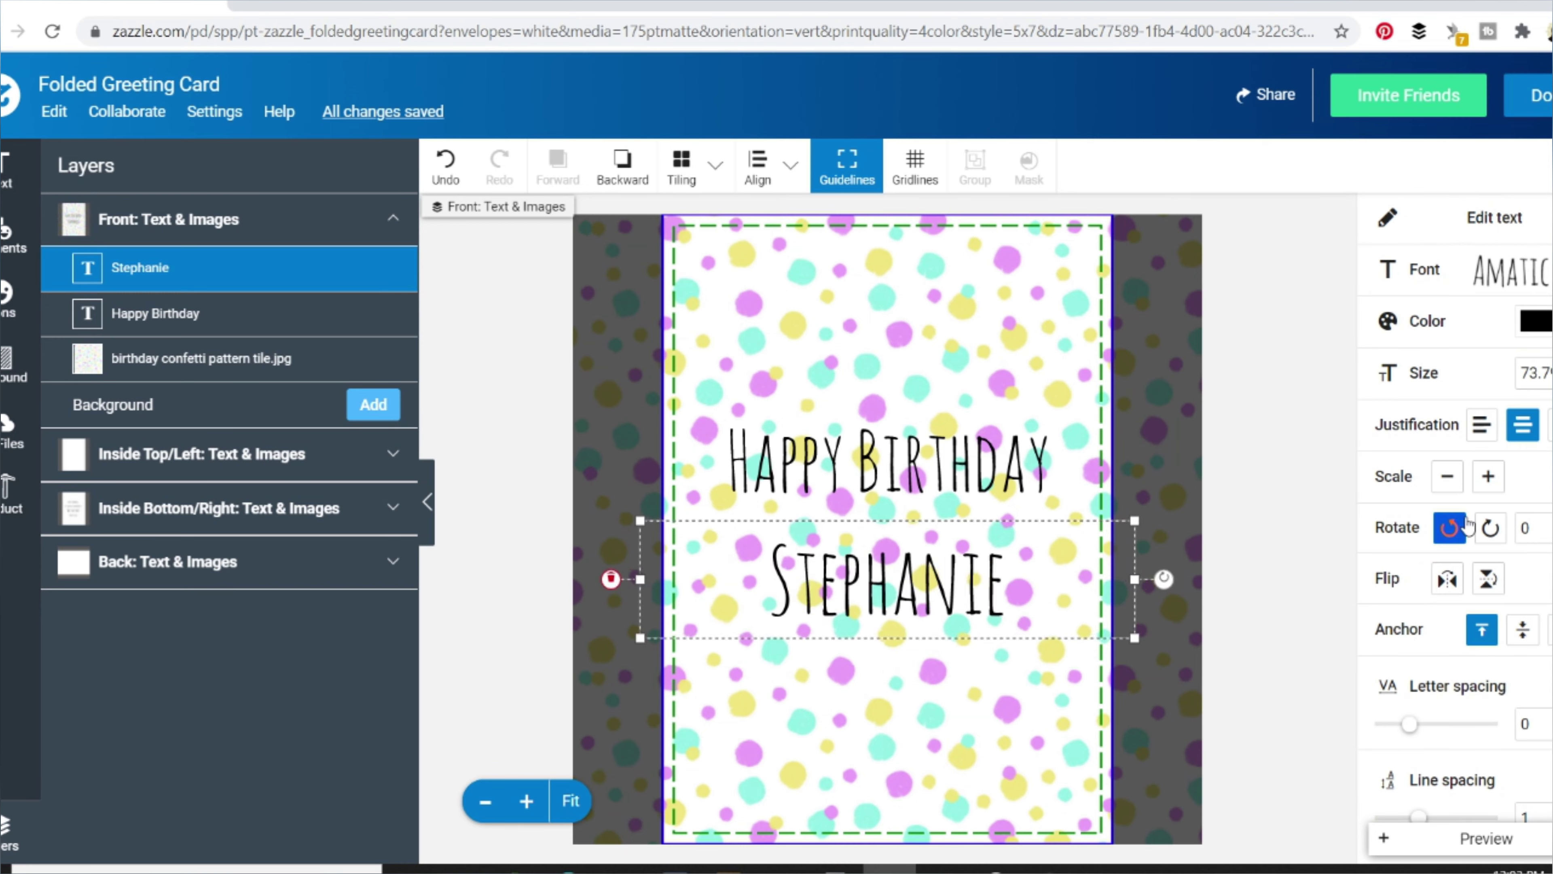
left_click(1490, 479)
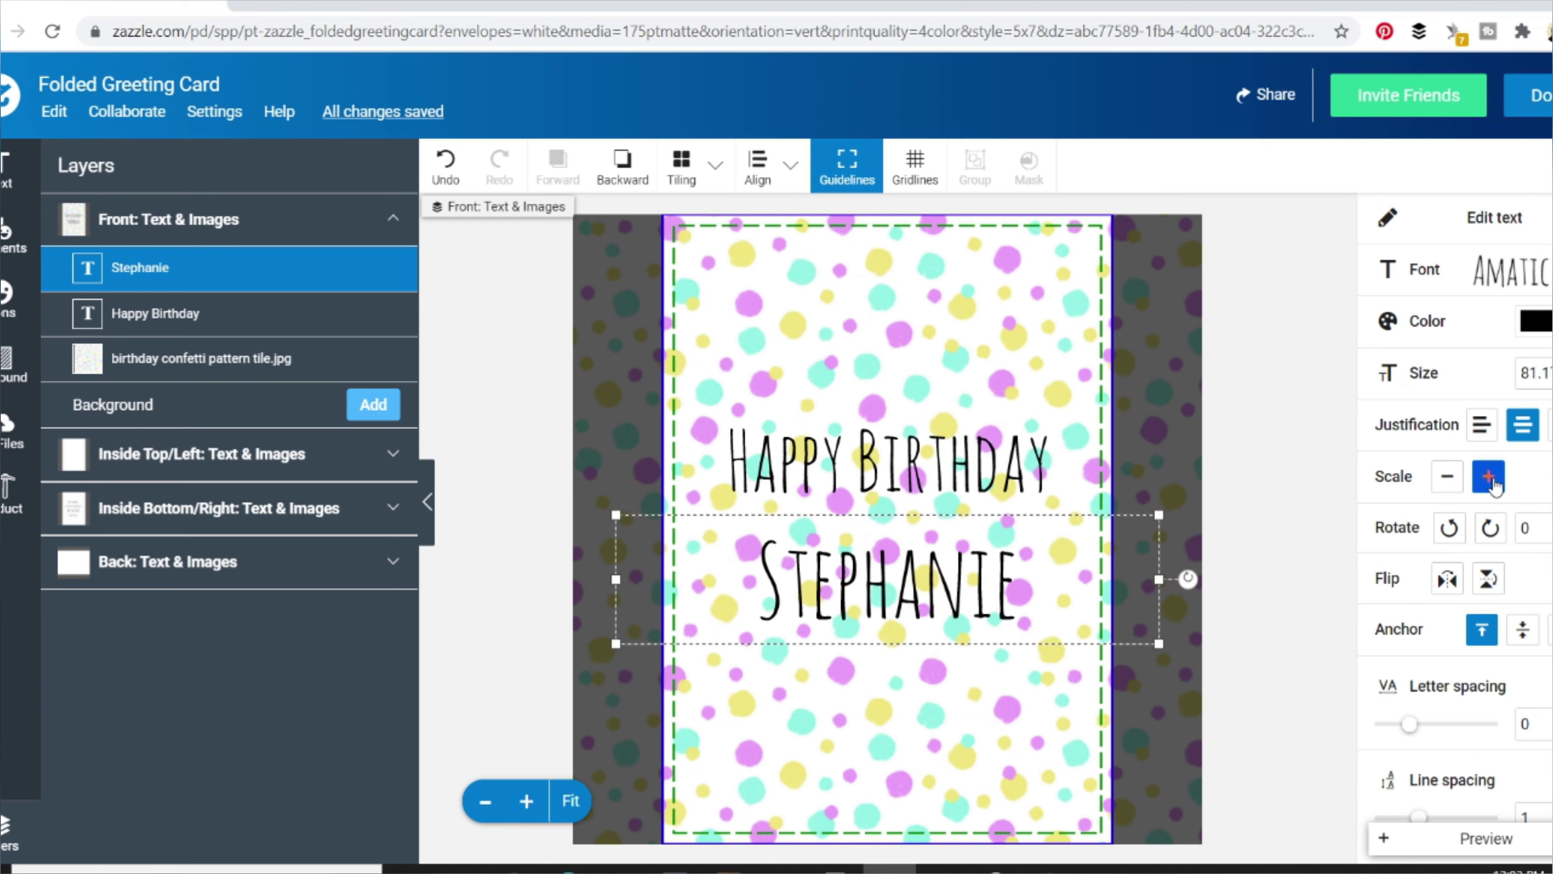
left_click(1127, 451)
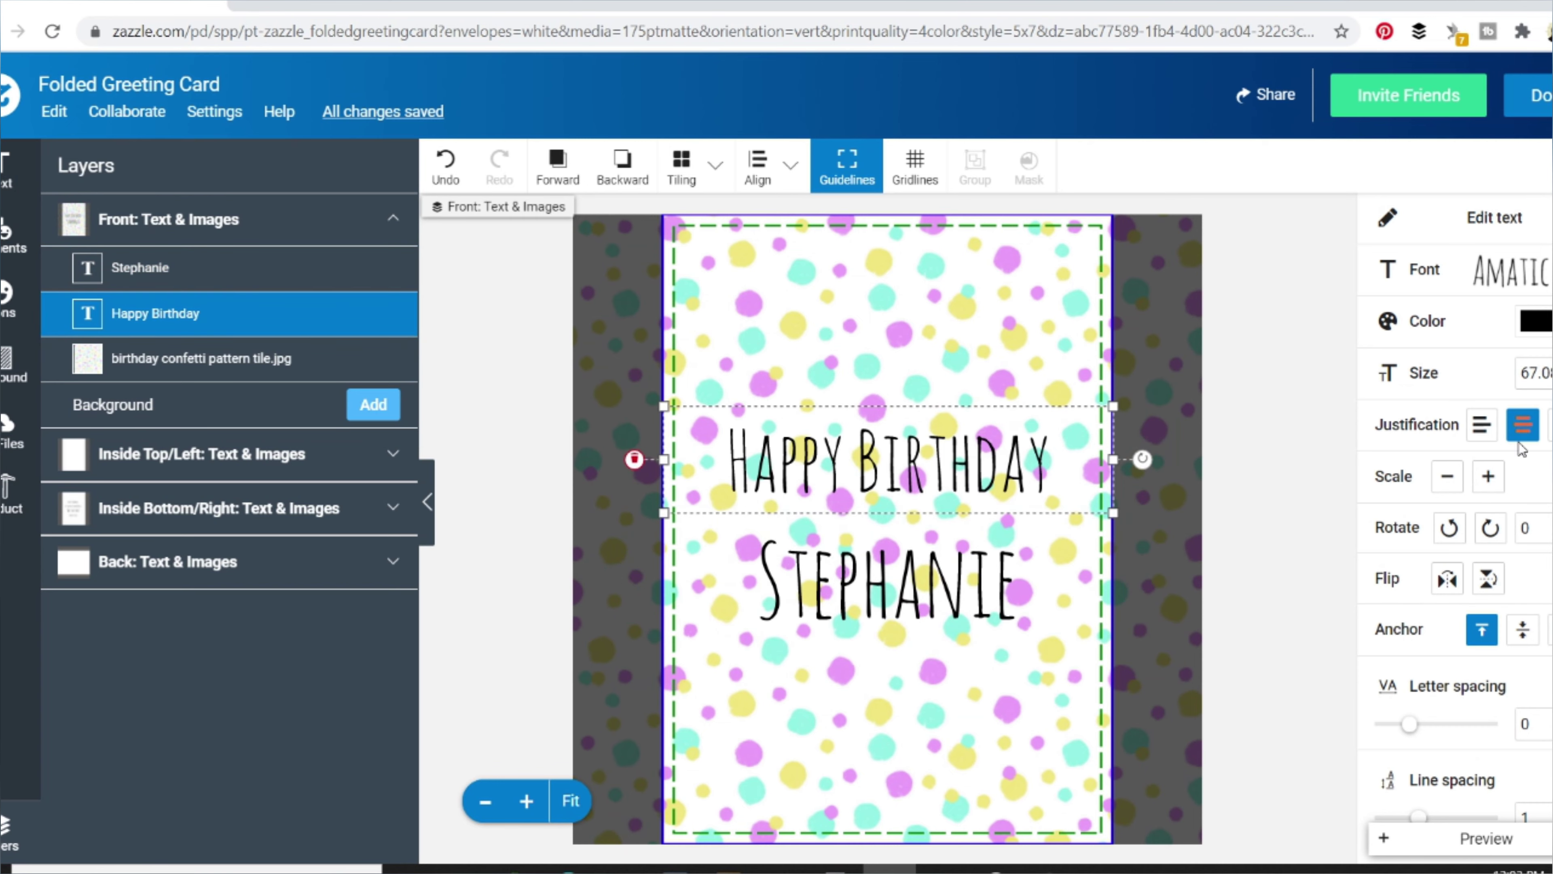
left_click(1487, 477)
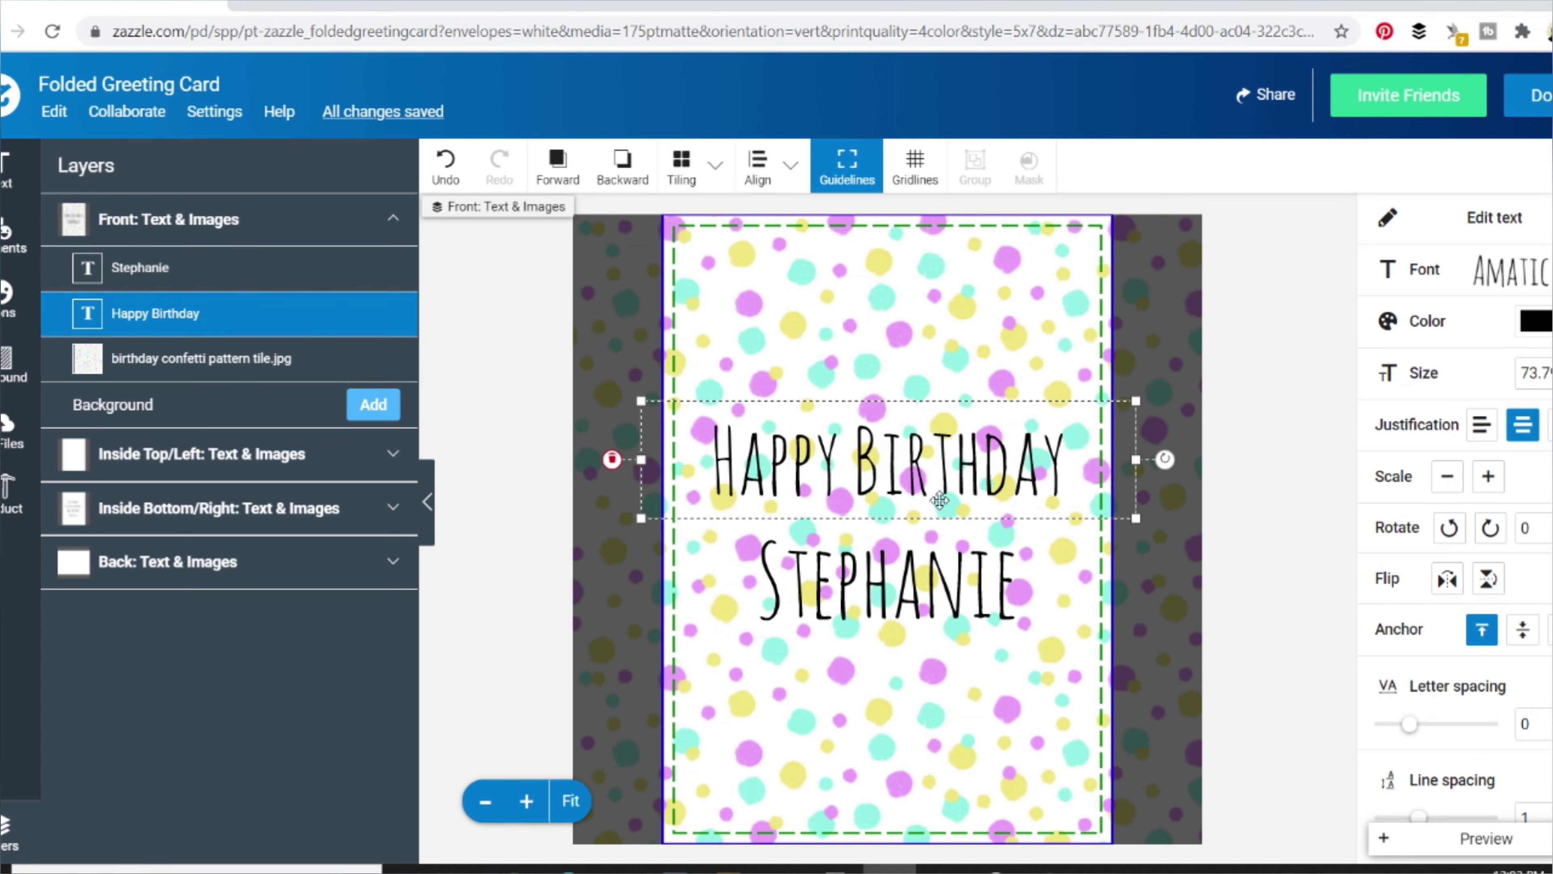
left_click_drag(941, 483, 934, 527)
- Narrow the name text box on the front from both sides to fit within the dashed safe-area guidelines
left_click(934, 529)
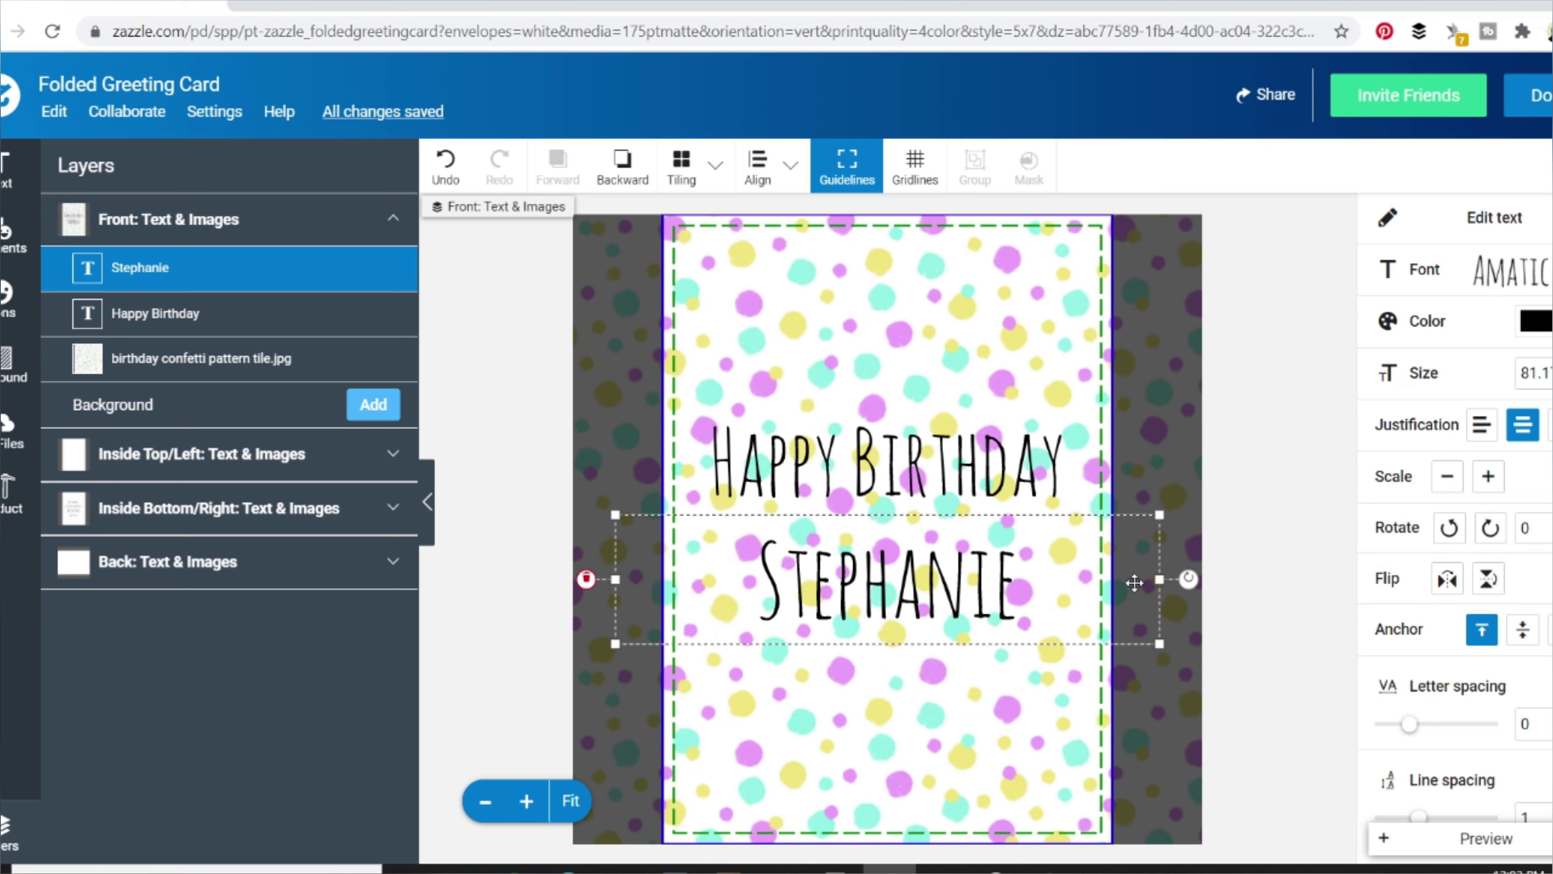
left_click_drag(615, 578, 672, 579)
left_click_drag(1160, 579, 1101, 580)
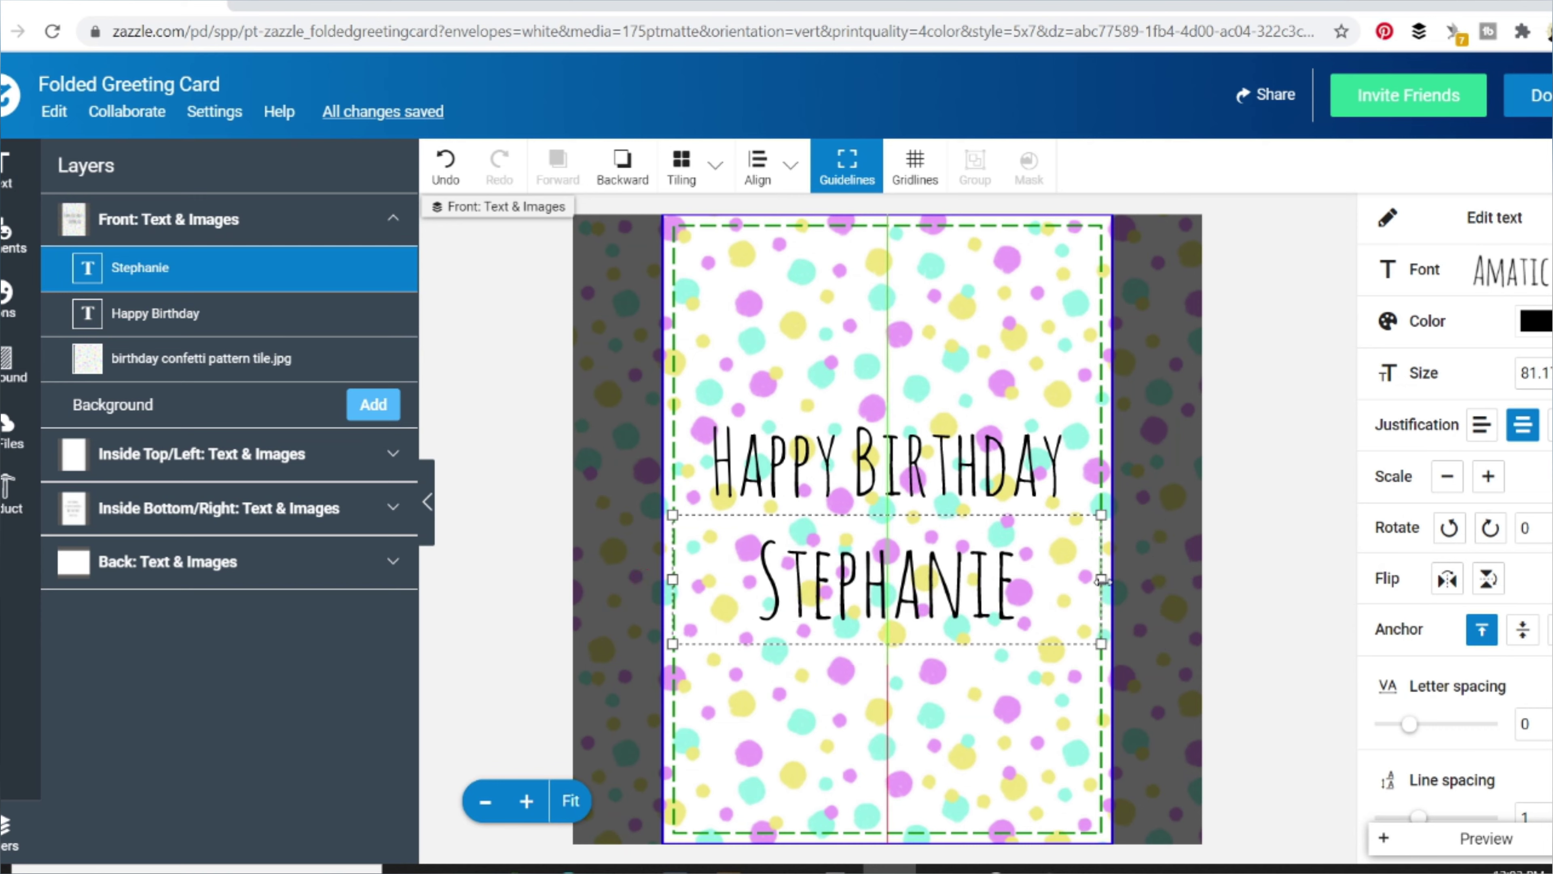
left_click_drag(1103, 583, 1102, 582)
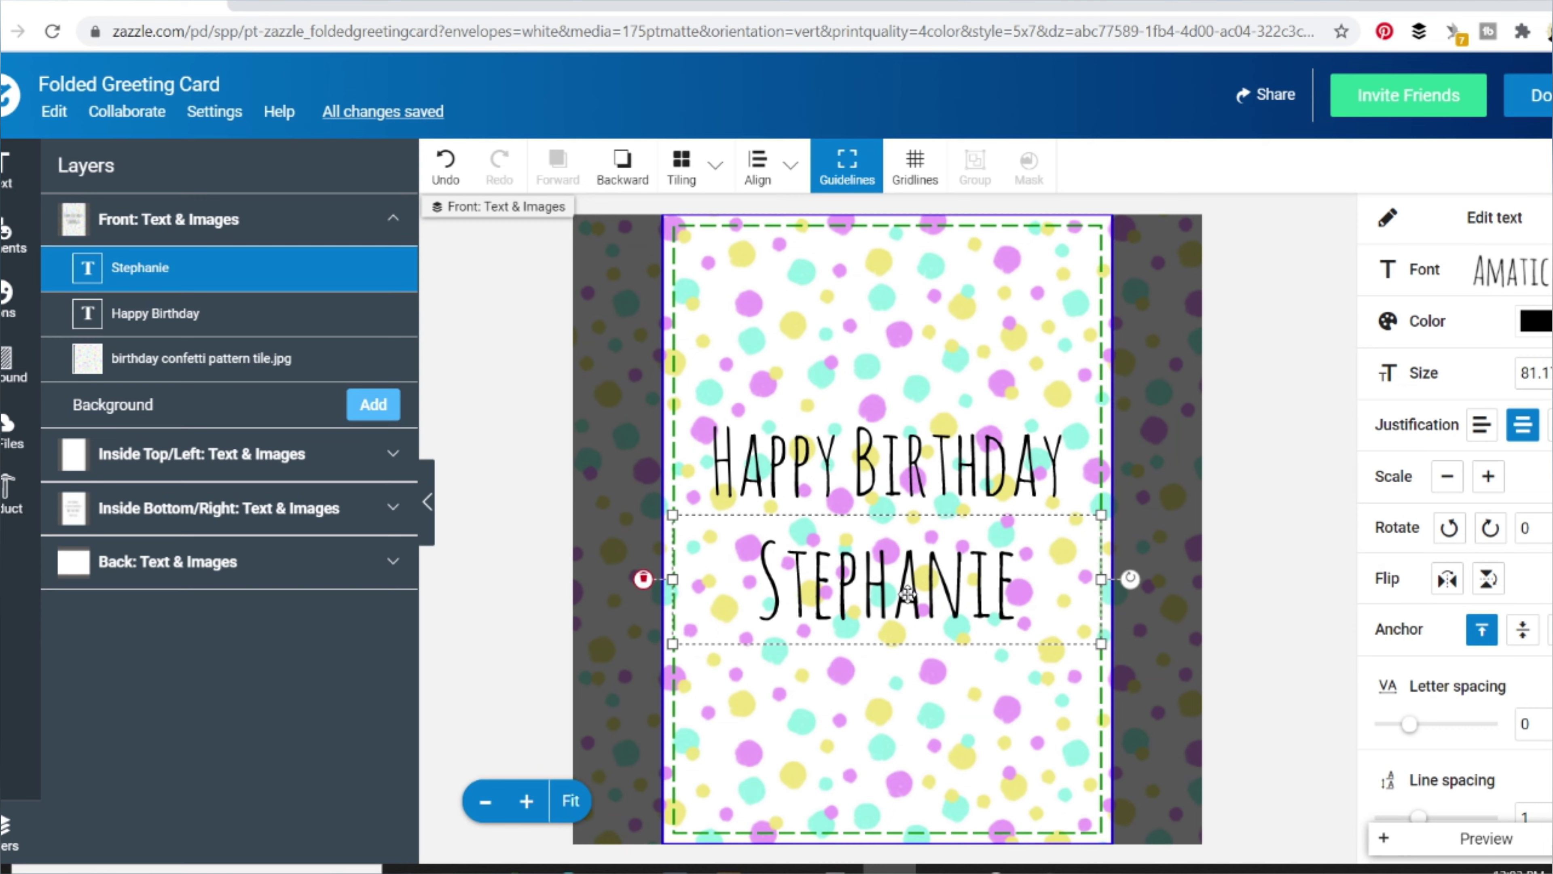
- Make the front's name text a template object with the product page label "Name"
scroll(1455, 489, "down", 5)
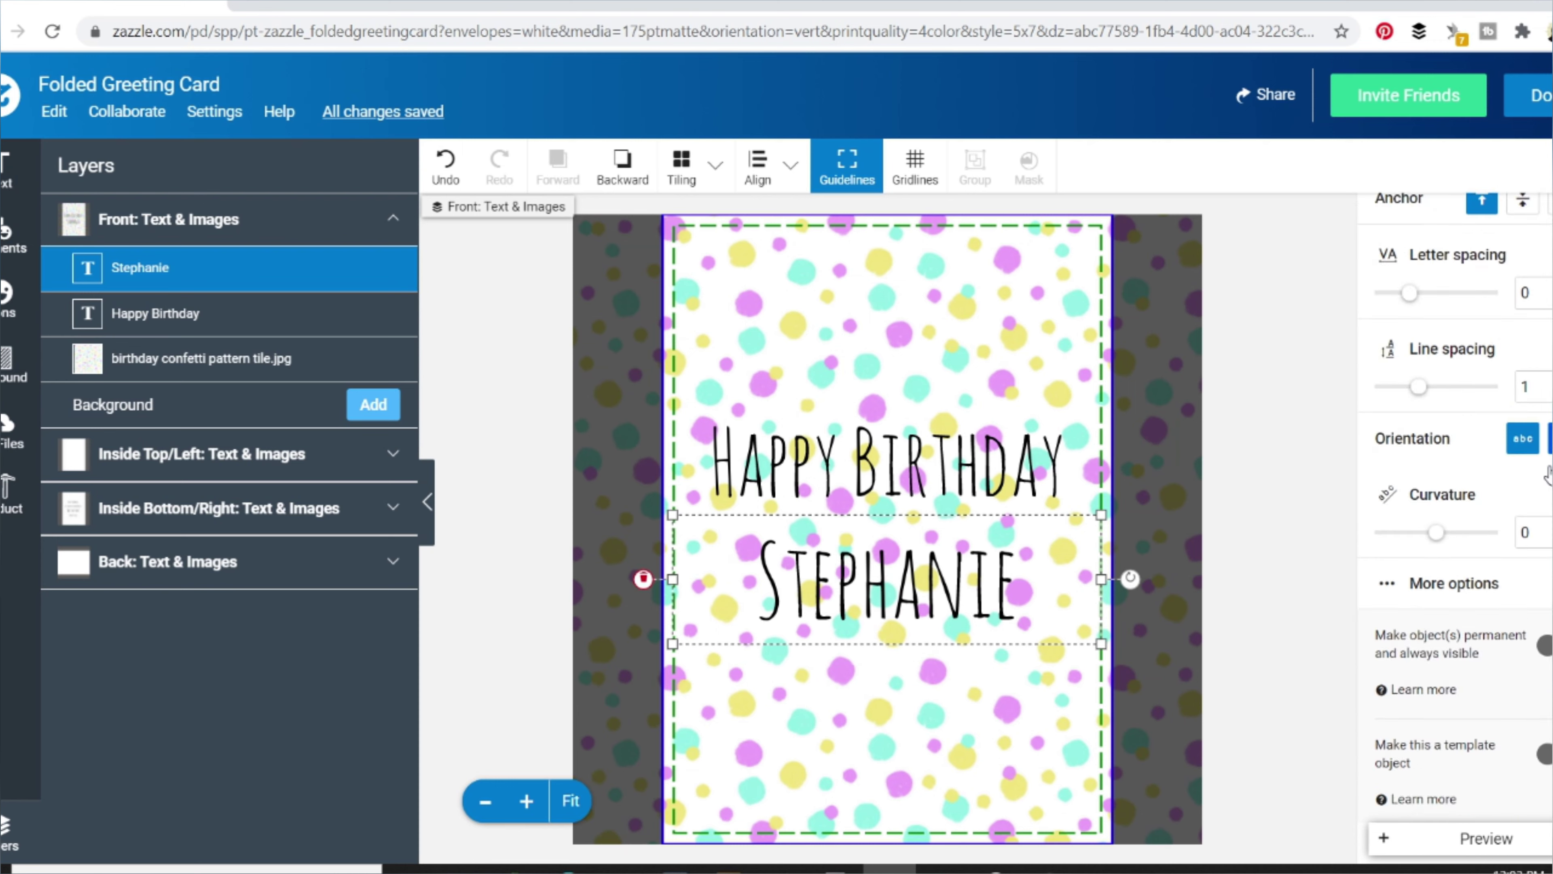
scroll(1455, 490, "up", 3)
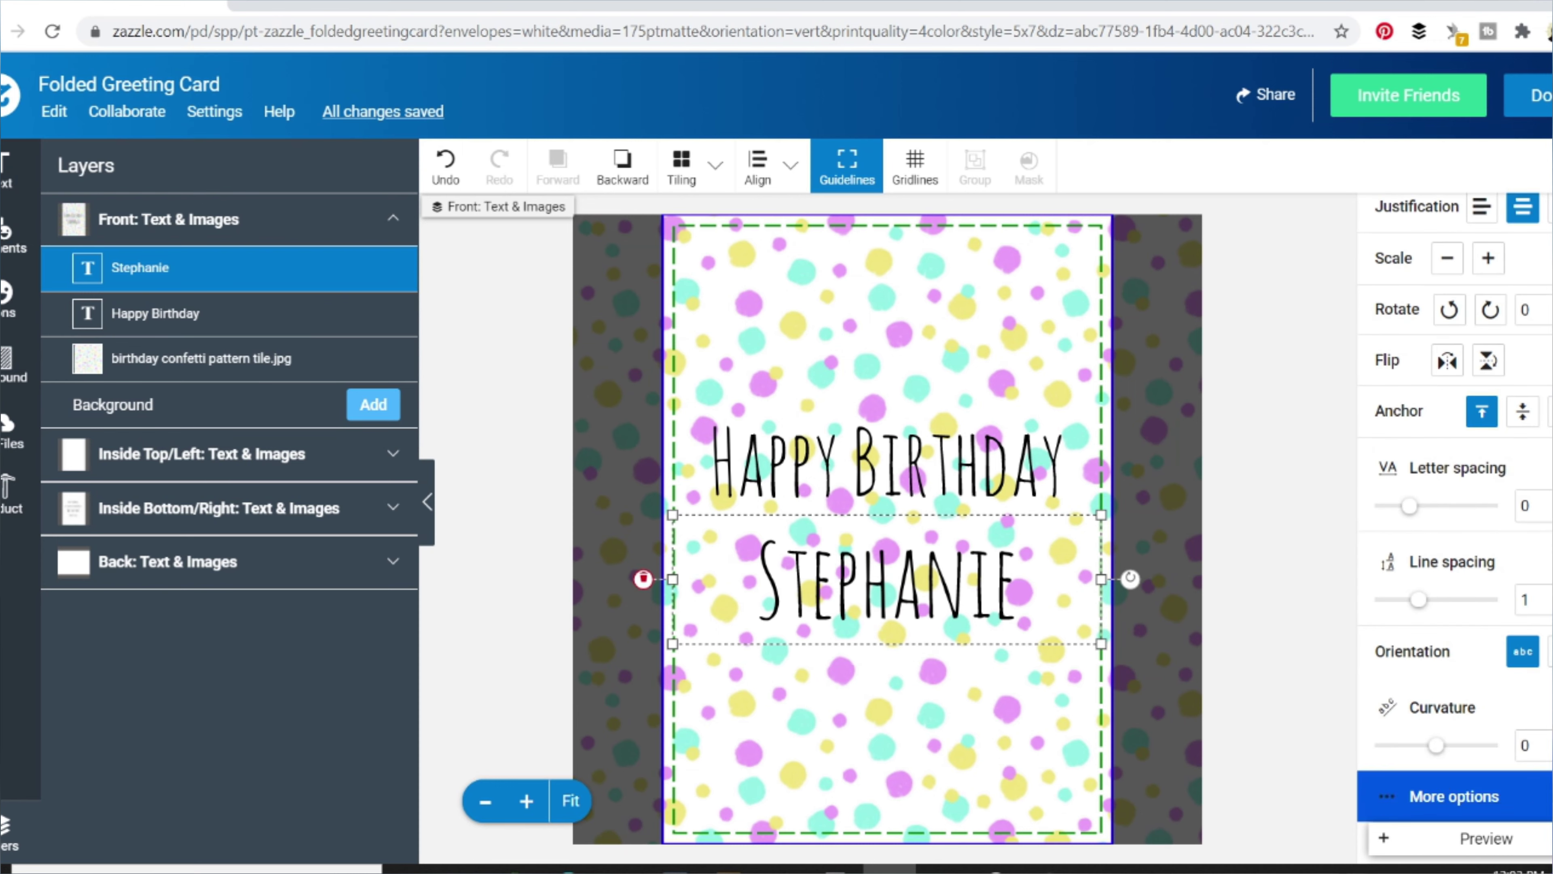
left_click(1455, 796)
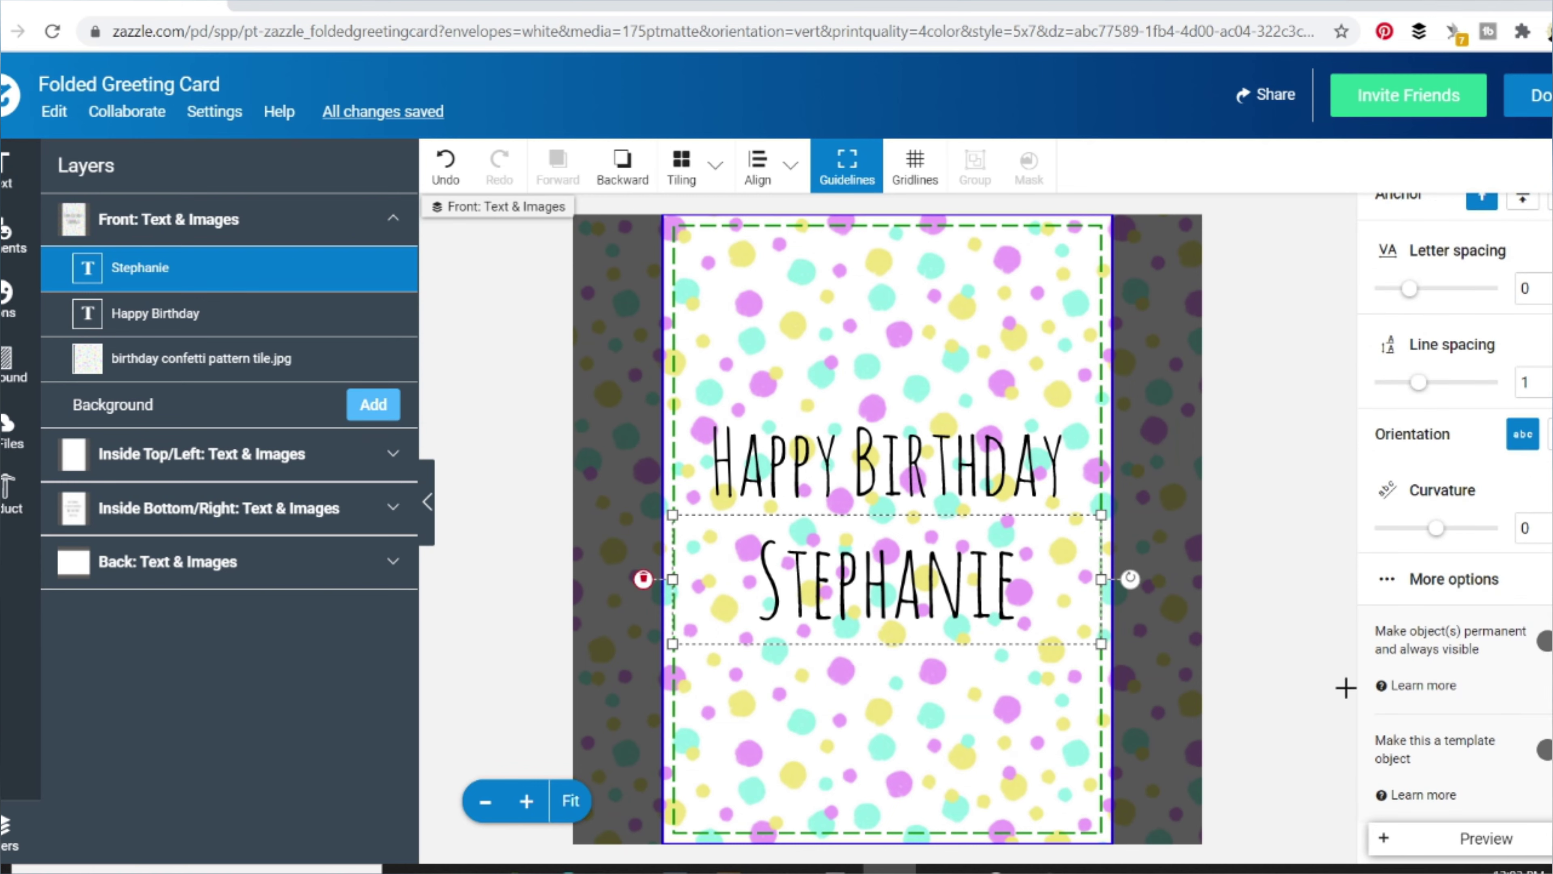
left_click(1545, 753)
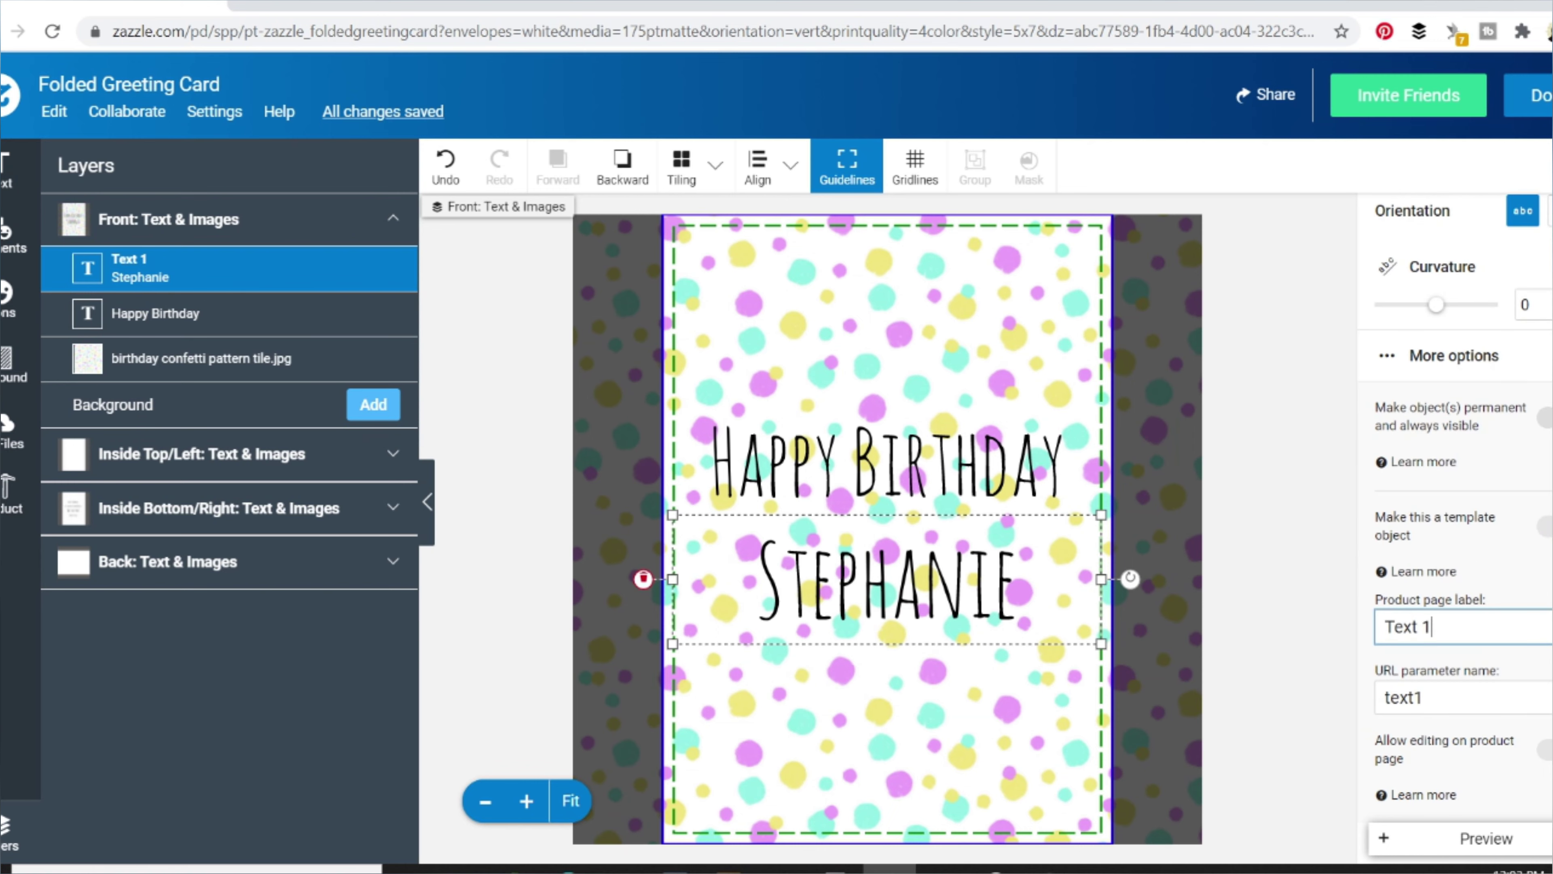
left_click(1386, 625)
left_click_drag(1385, 626, 1458, 624)
type("Name")
left_click(1439, 697)
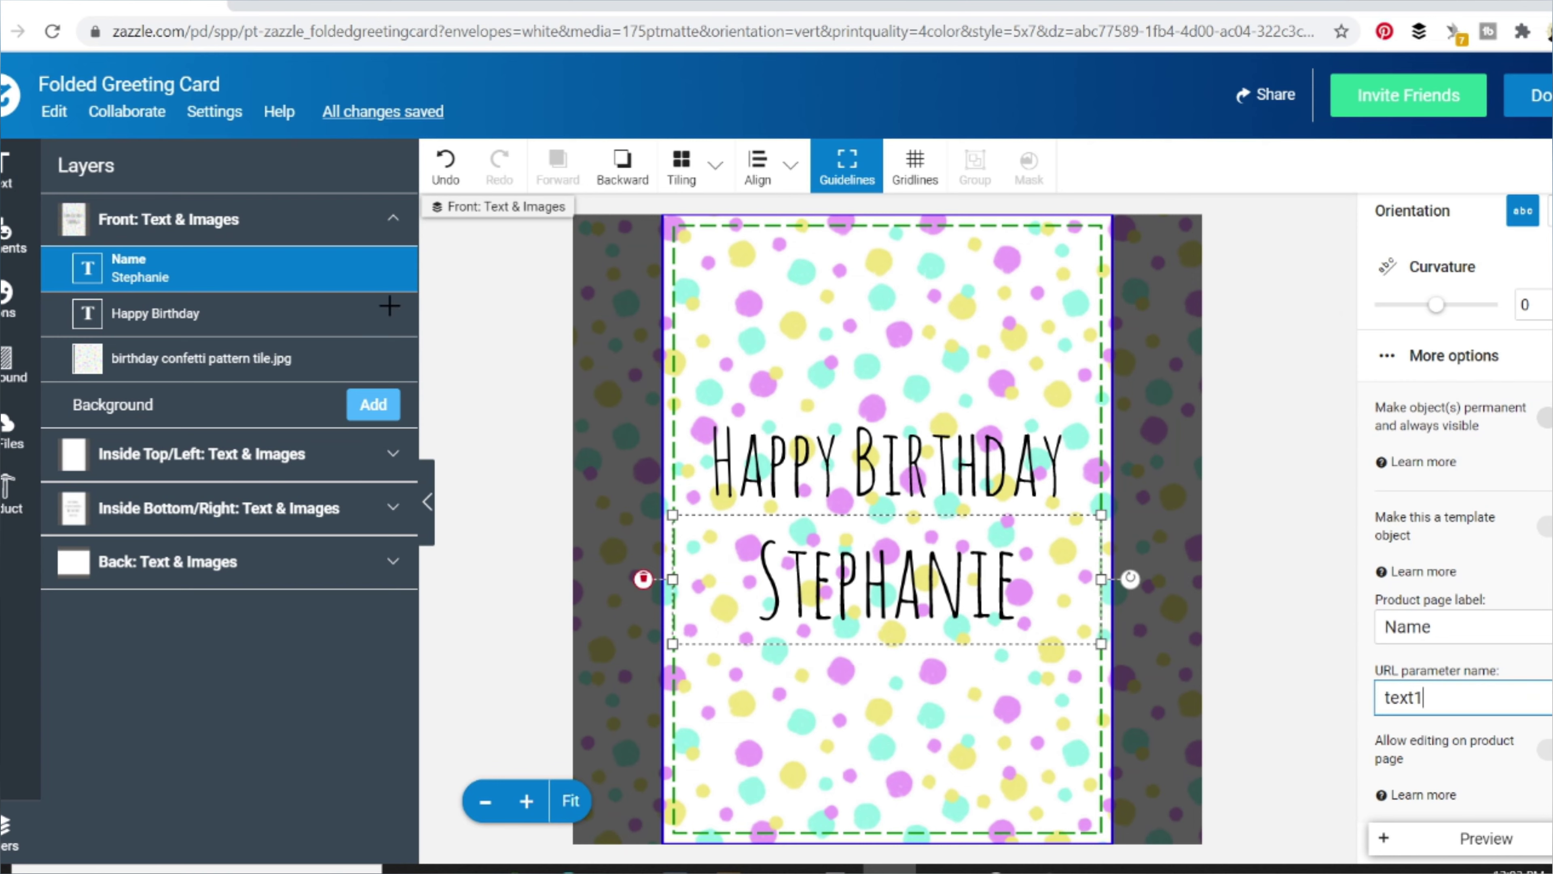
- Make the "Dear" salutation on the inside right page a template object labelled "Inside Name"
left_click(256, 519)
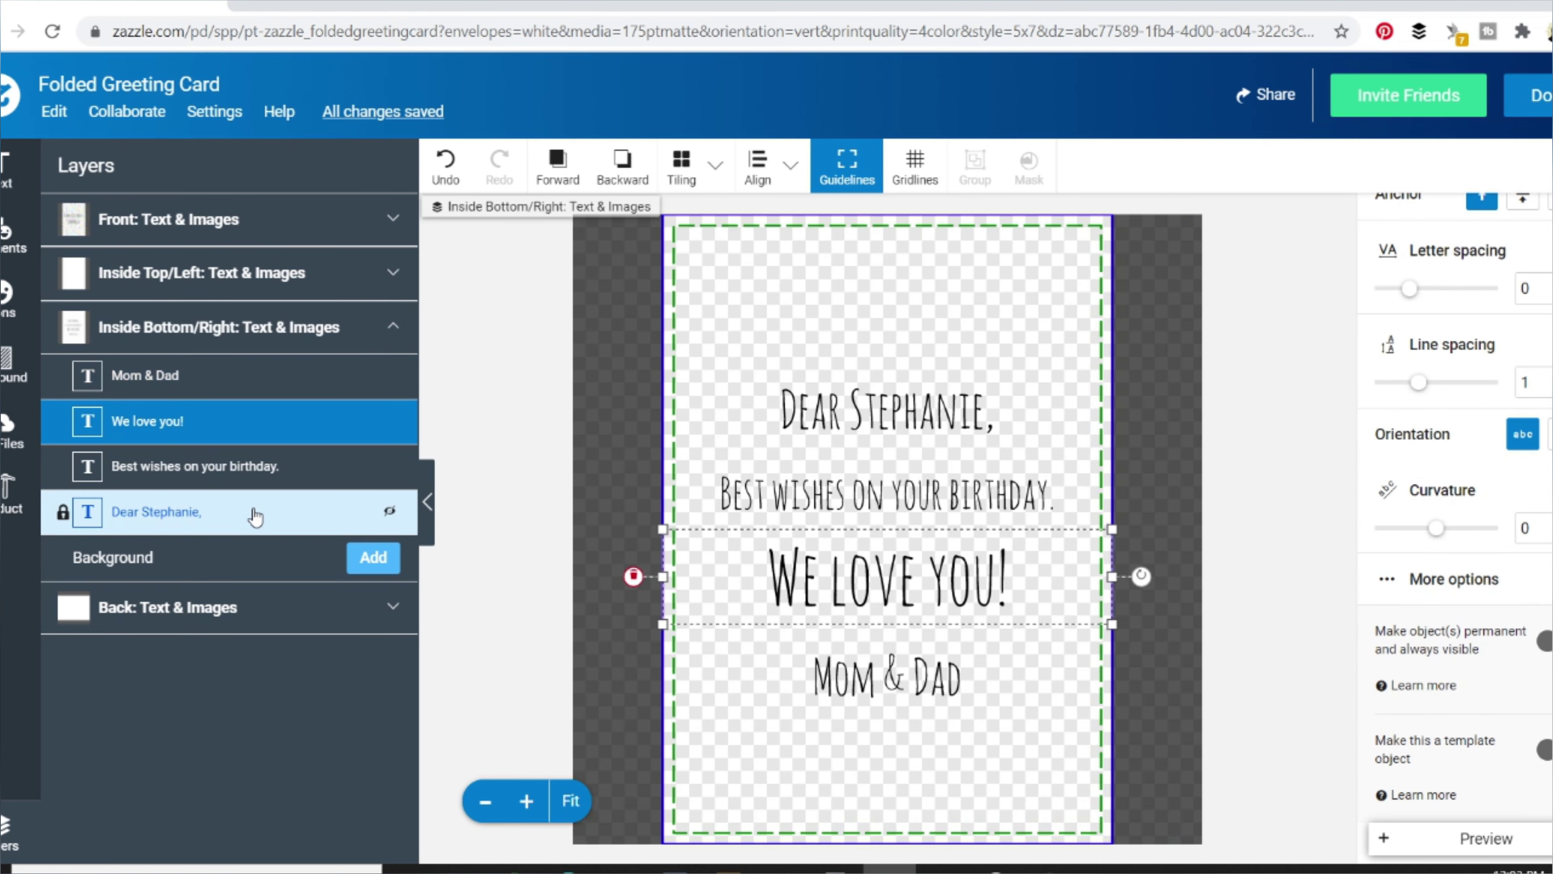
left_click(827, 426)
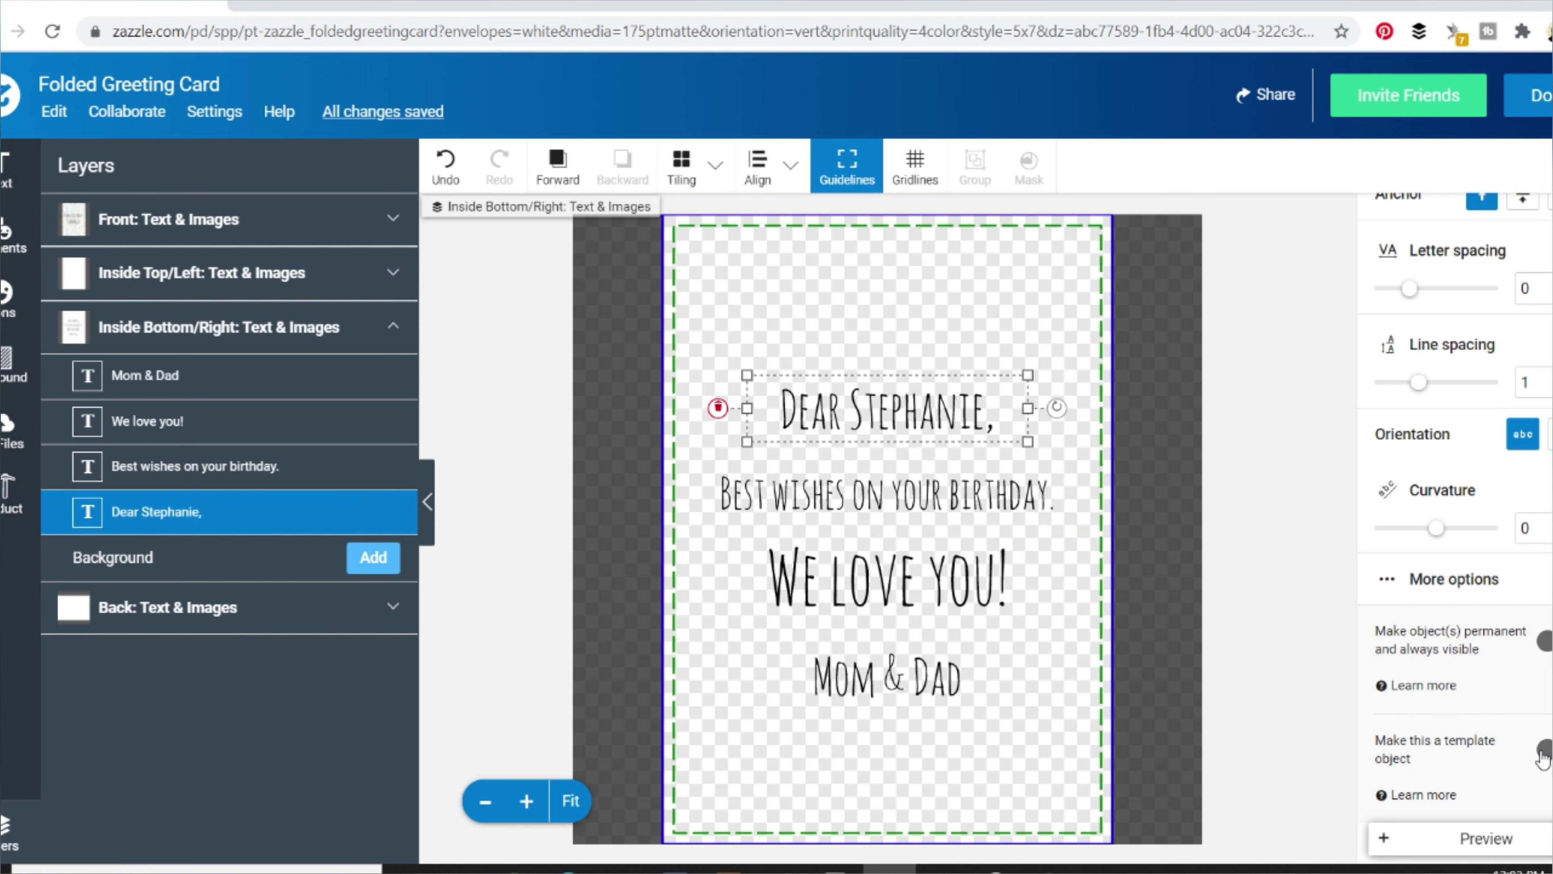
left_click(1542, 759)
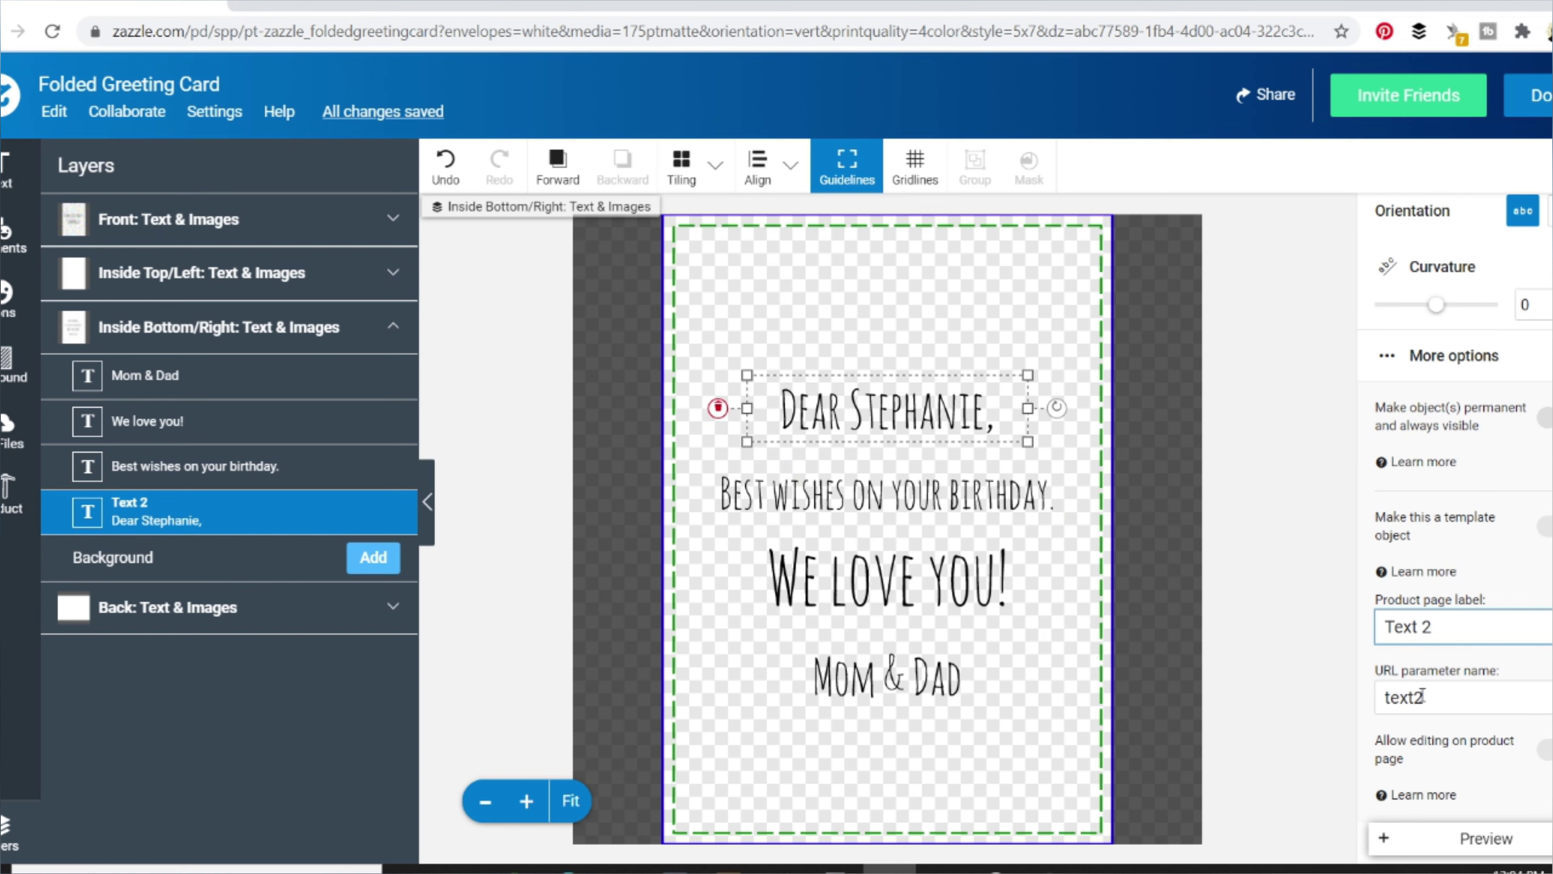
left_click_drag(1442, 623, 1331, 611)
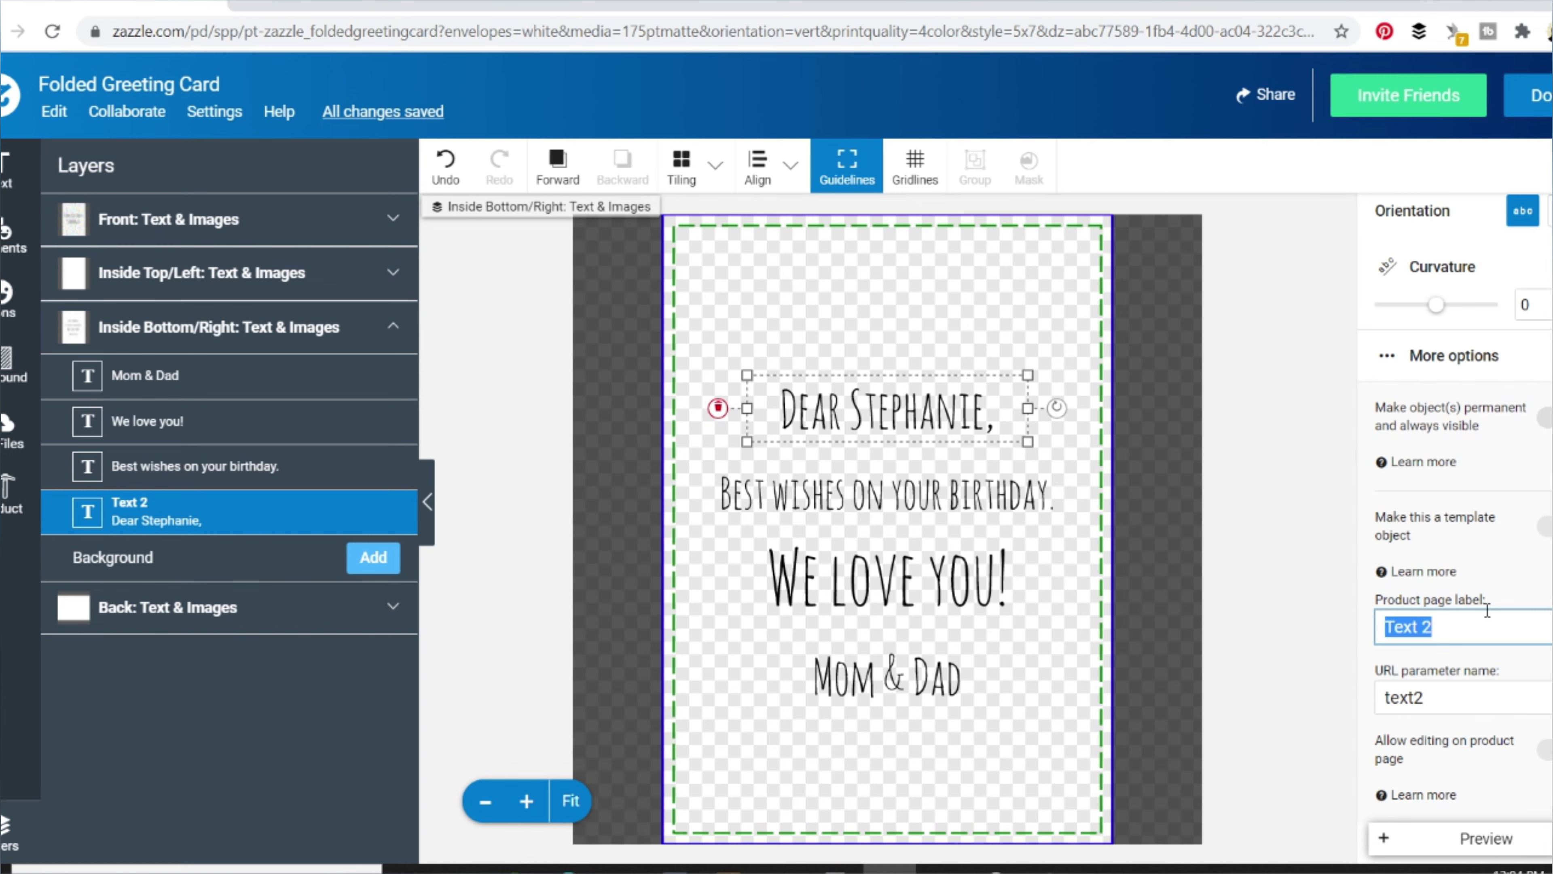
type("Inside Name")
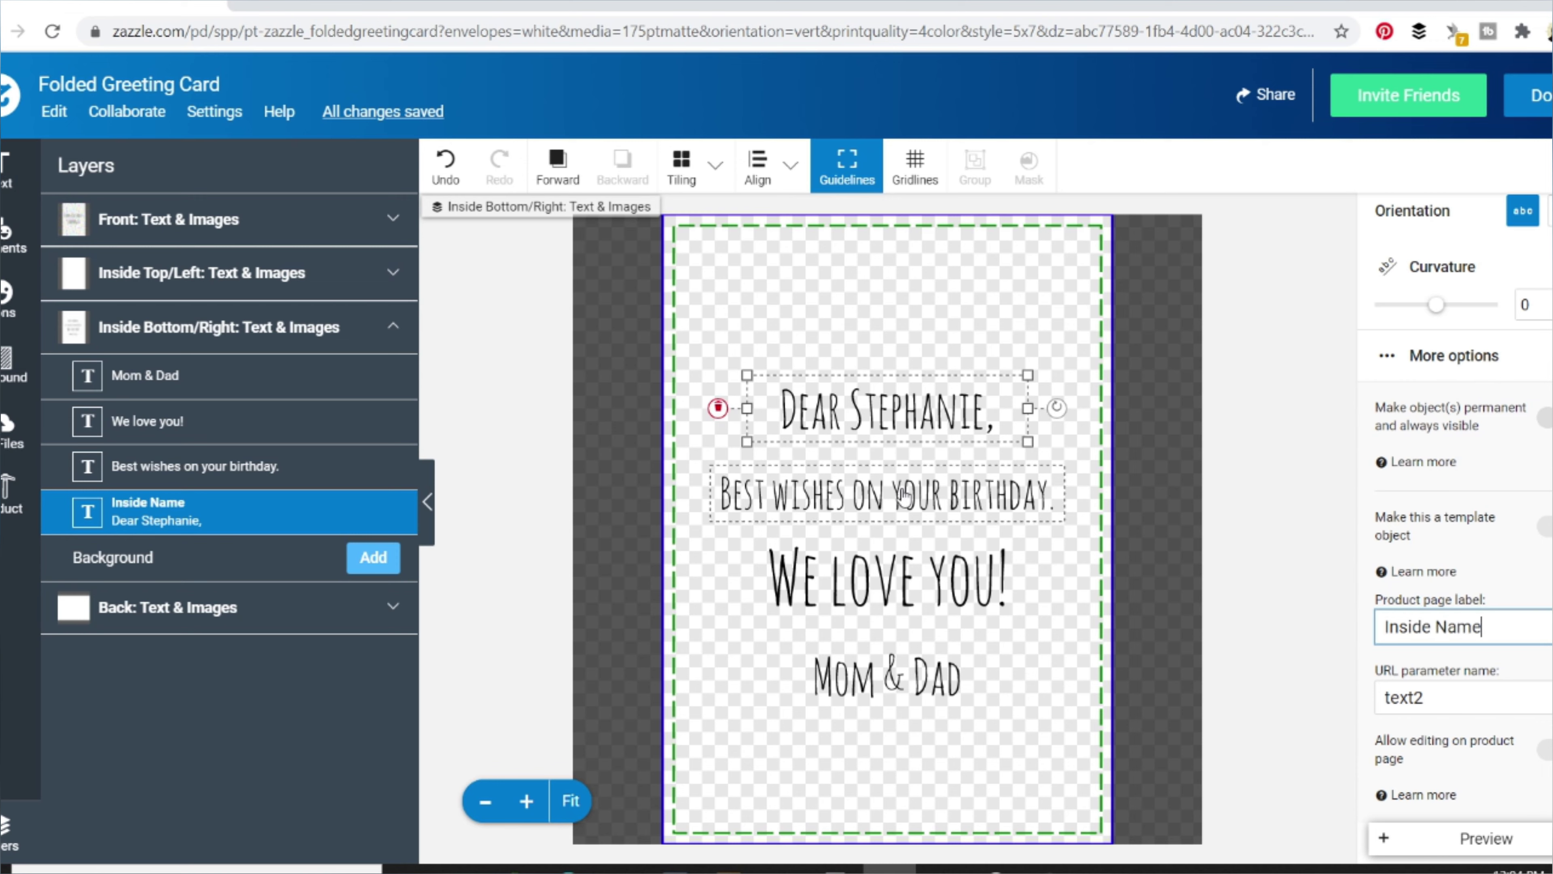
- Make the "Best wishes on your birthday." text a template object with the product page label "Gretting"
left_click(904, 497)
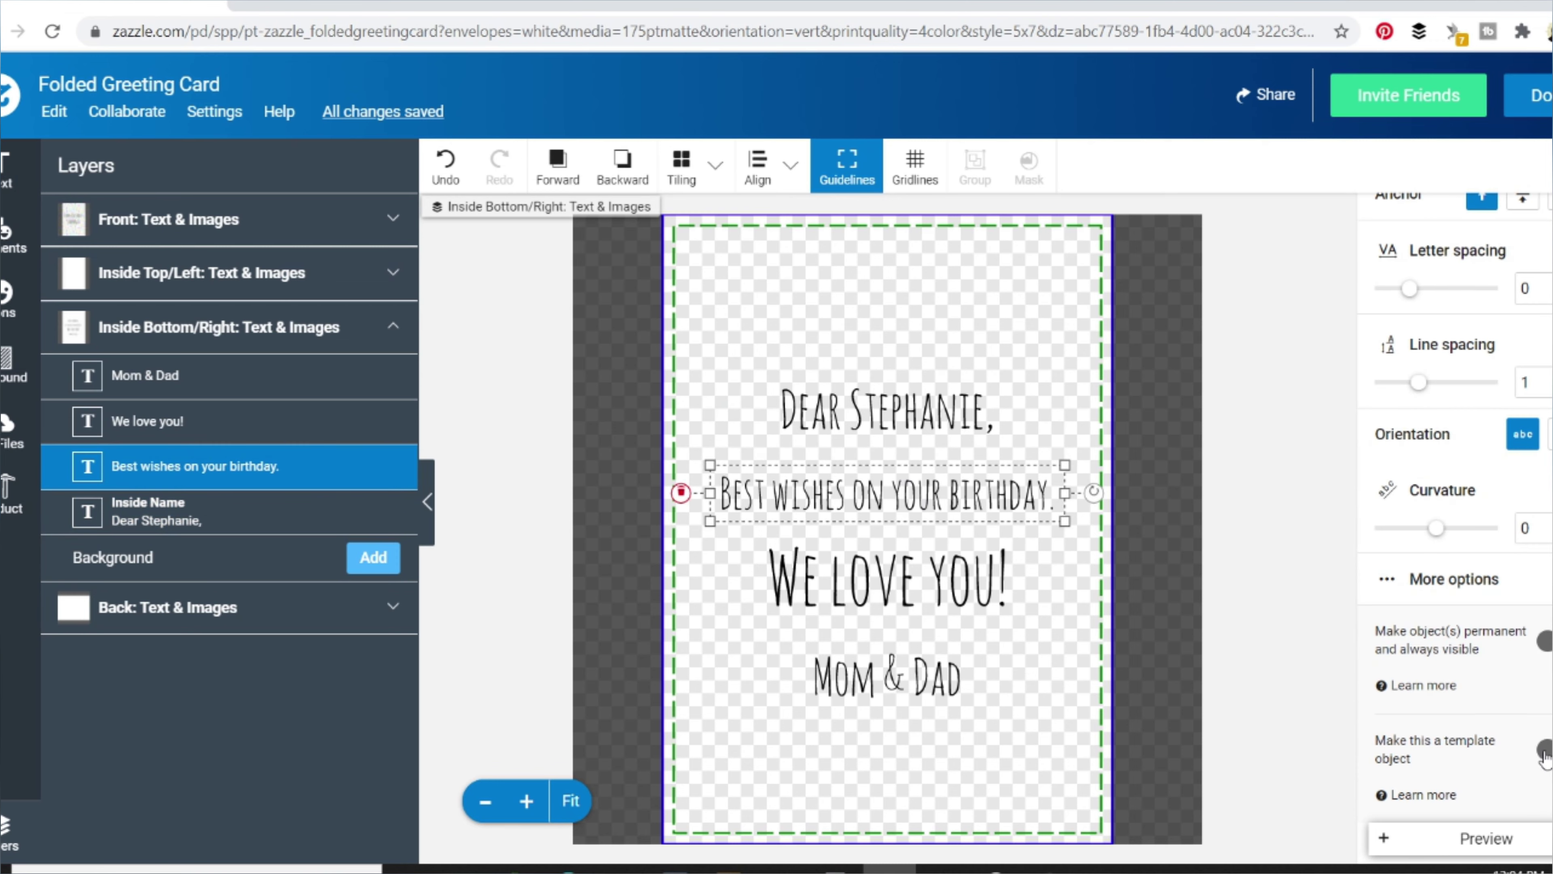
scroll(1425, 648, "down", 4)
left_click_drag(1447, 623, 1319, 616)
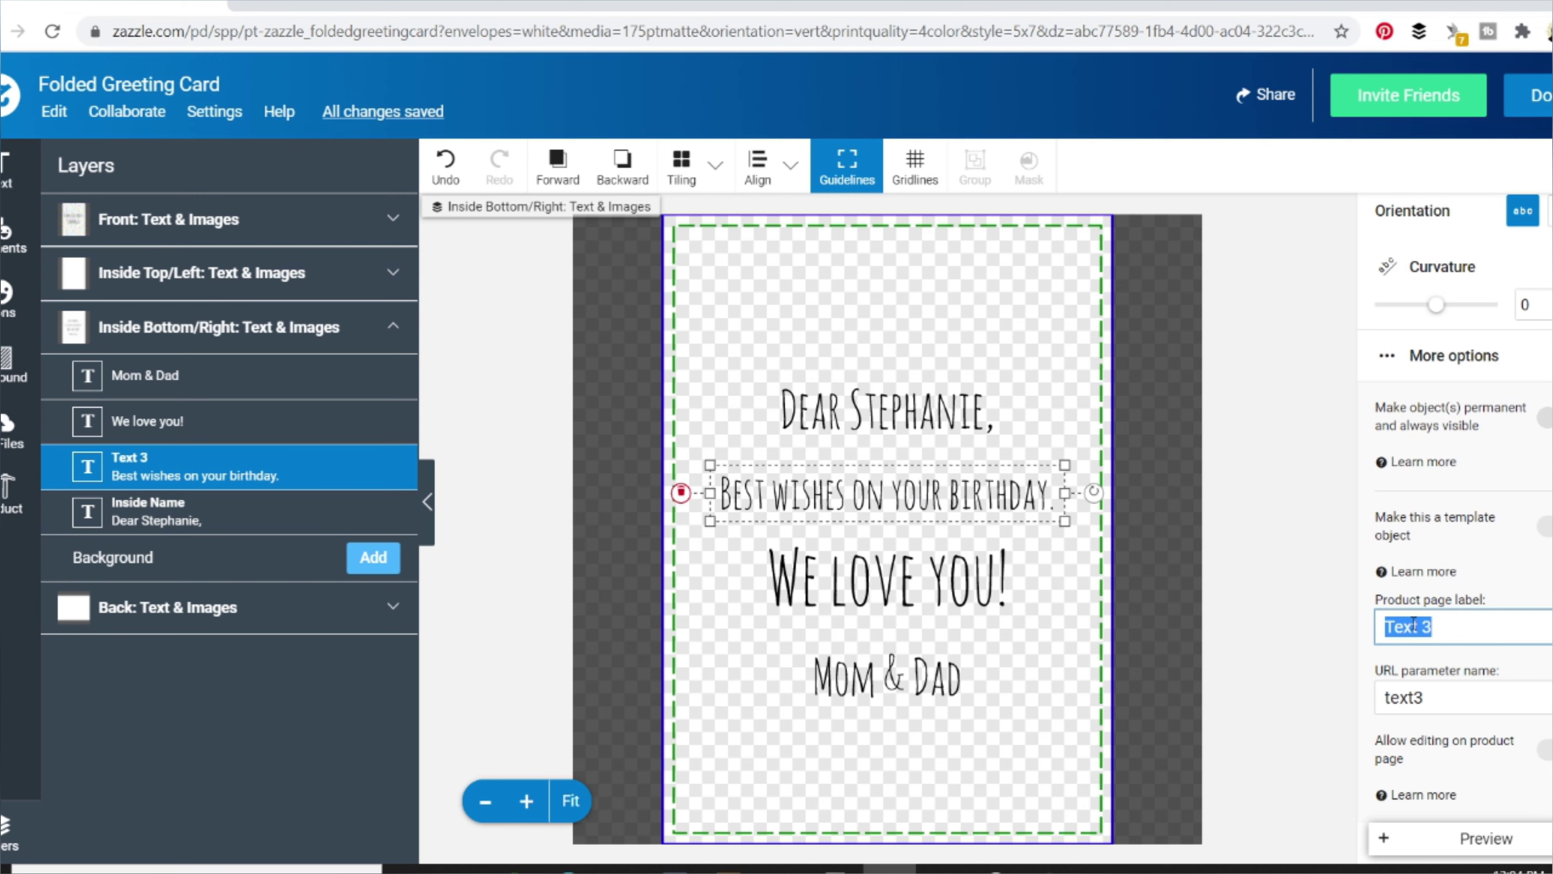
type("Gt")
type("eting")
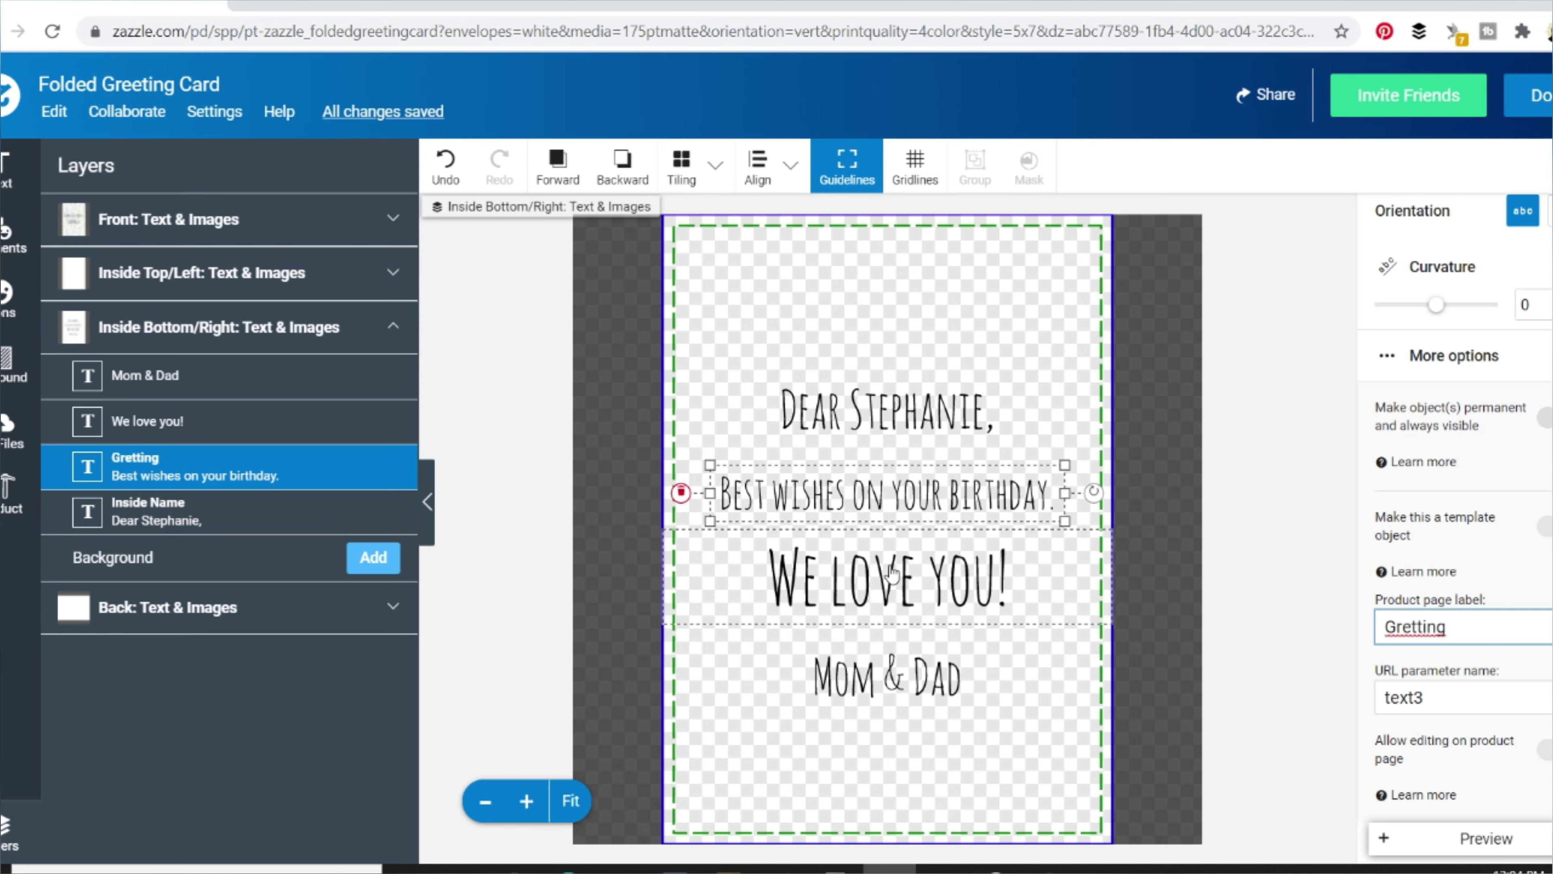
- Make the "We love you!" text a template object with the product page label "Additional Text"
left_click(892, 574)
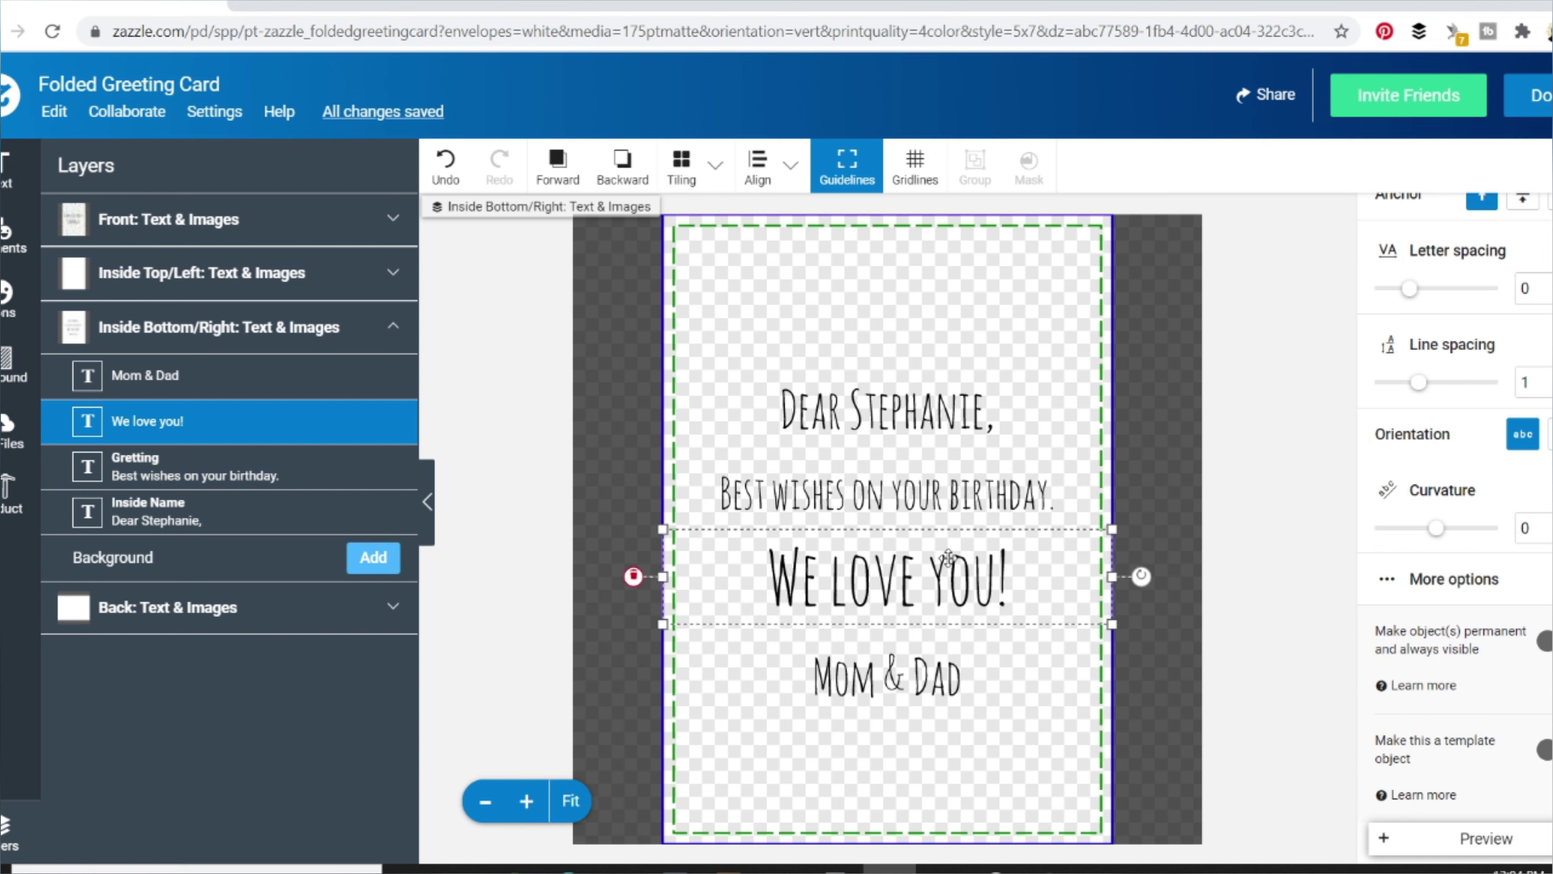
left_click(1545, 750)
left_click_drag(1435, 626, 1340, 621)
type("Additional")
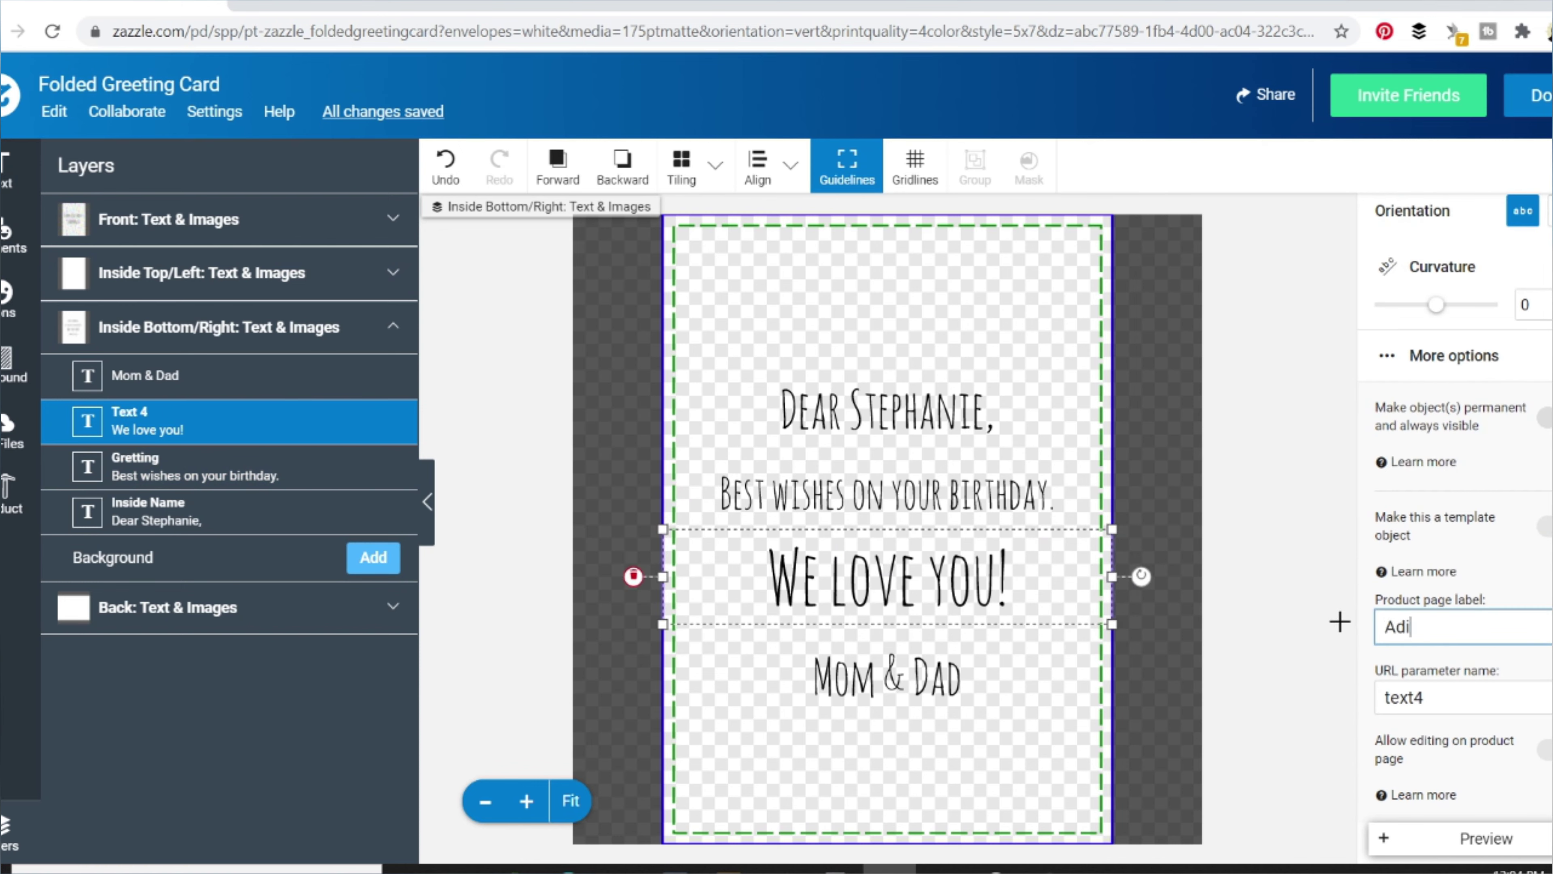
type(" Text")
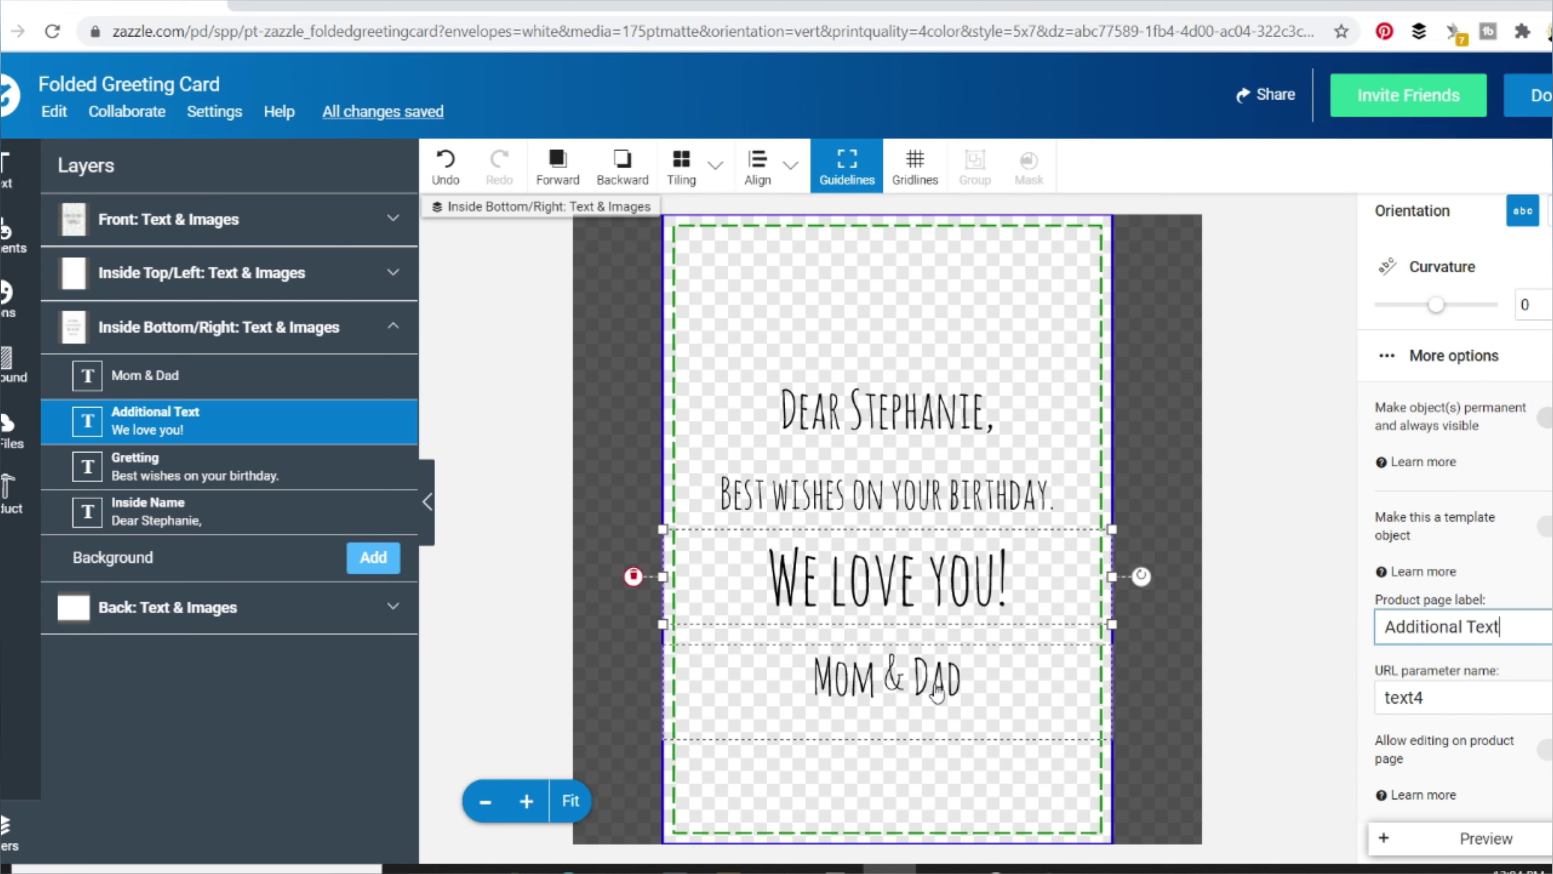
- Make the "Mom & Dad" text a template object with the product page label "From"
left_click(936, 694)
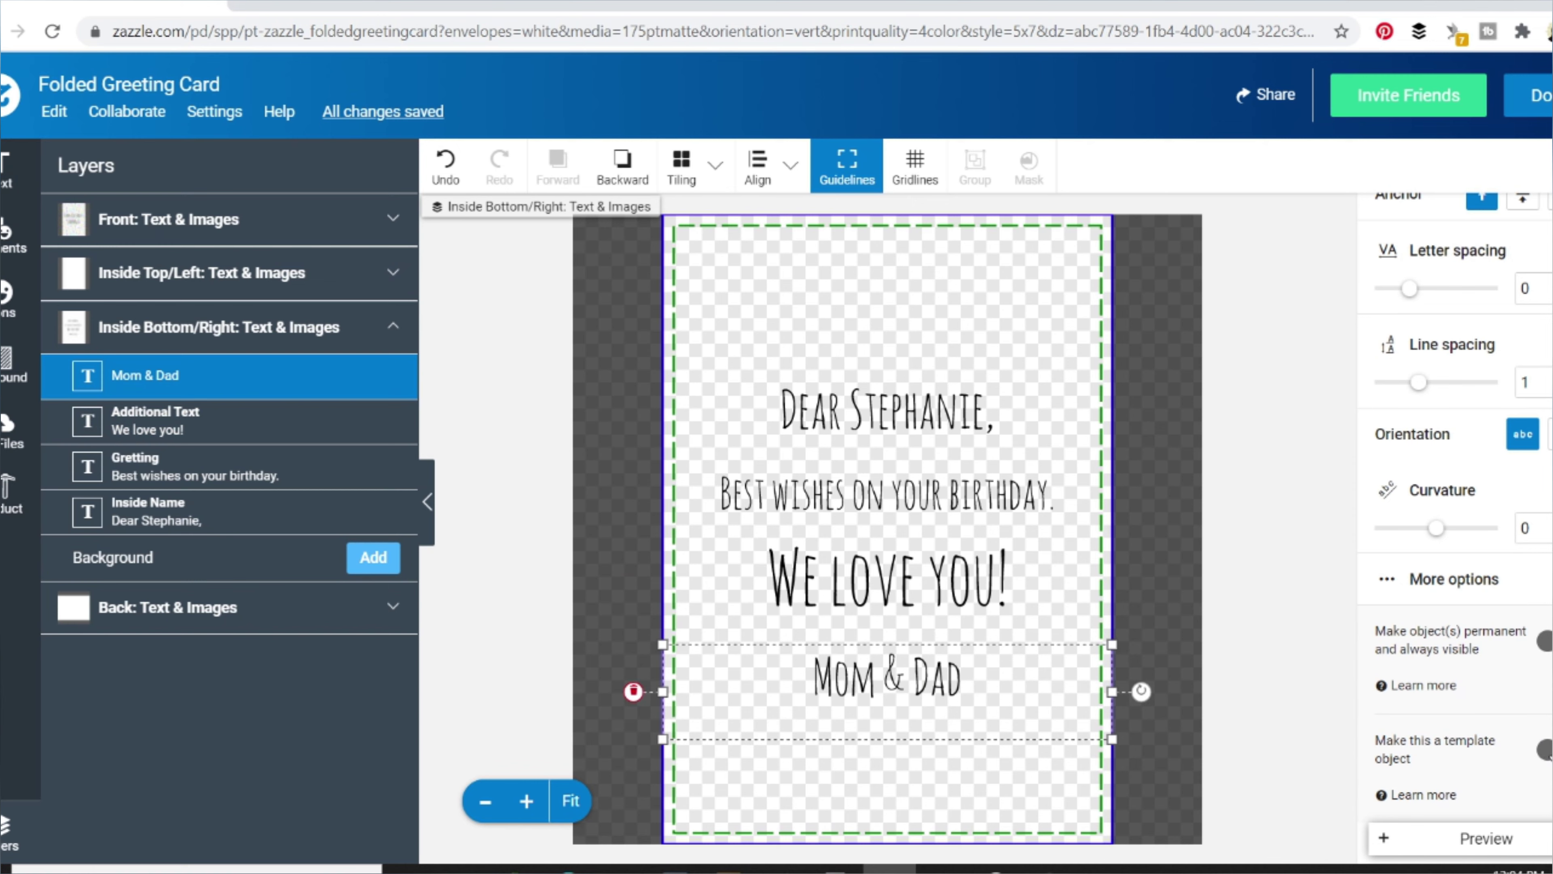
scroll(1548, 755, "down", 3)
left_click_drag(1469, 628, 1327, 617)
type("Freom")
key("BackSpace")
key("BackSpace")
key("BackSpace")
type("om")
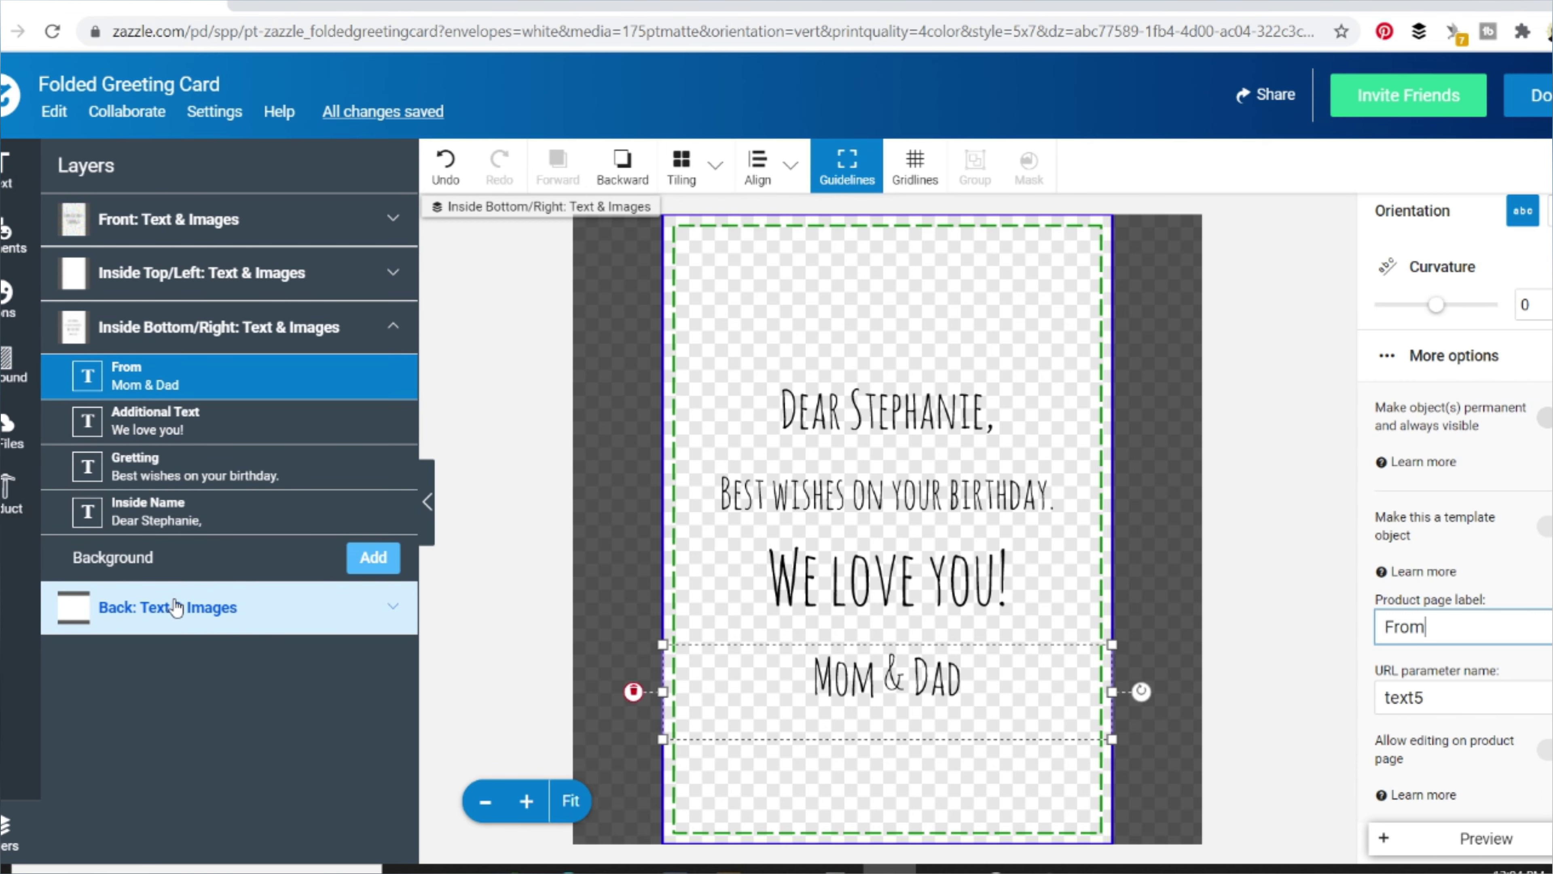
- Finish the design and look through the product page's inside, back and styled preview images, returning to the front view
left_click(1546, 95)
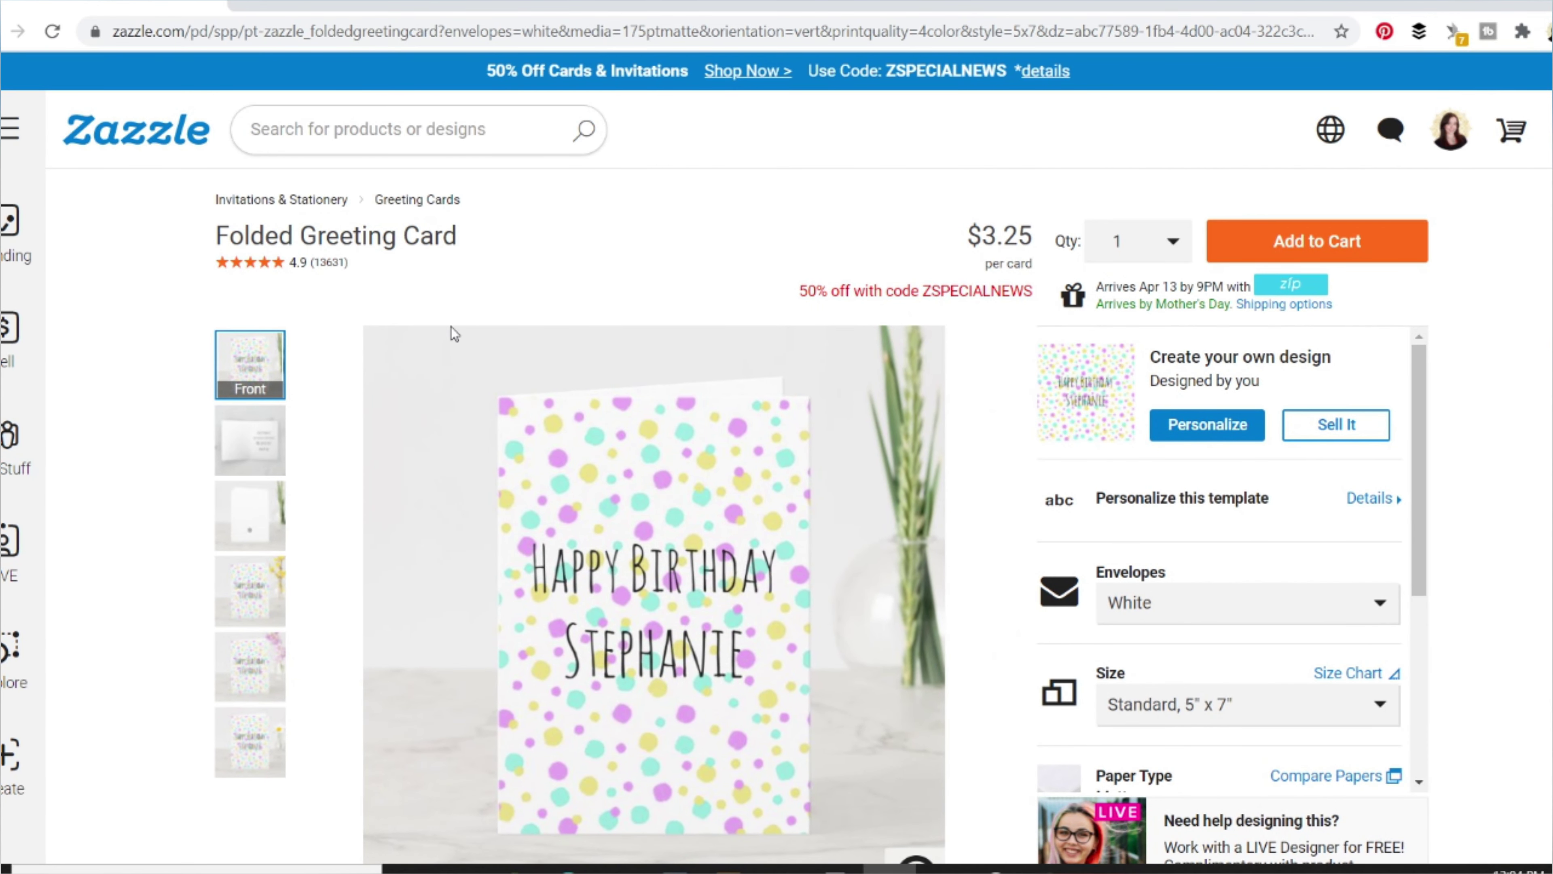
left_click(263, 440)
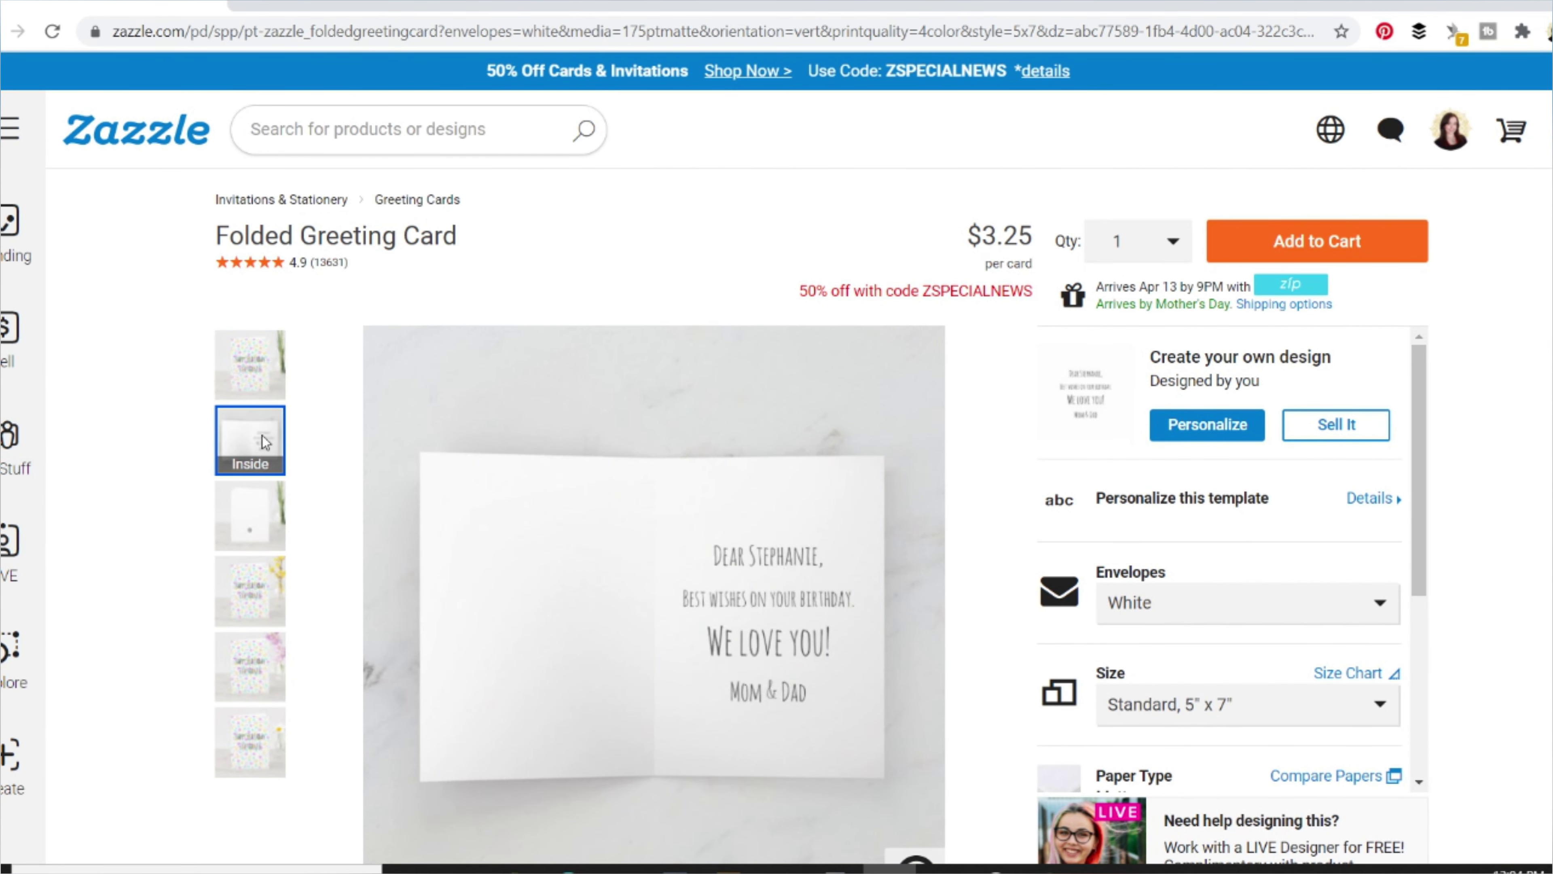
left_click(245, 513)
left_click(250, 589)
left_click(257, 668)
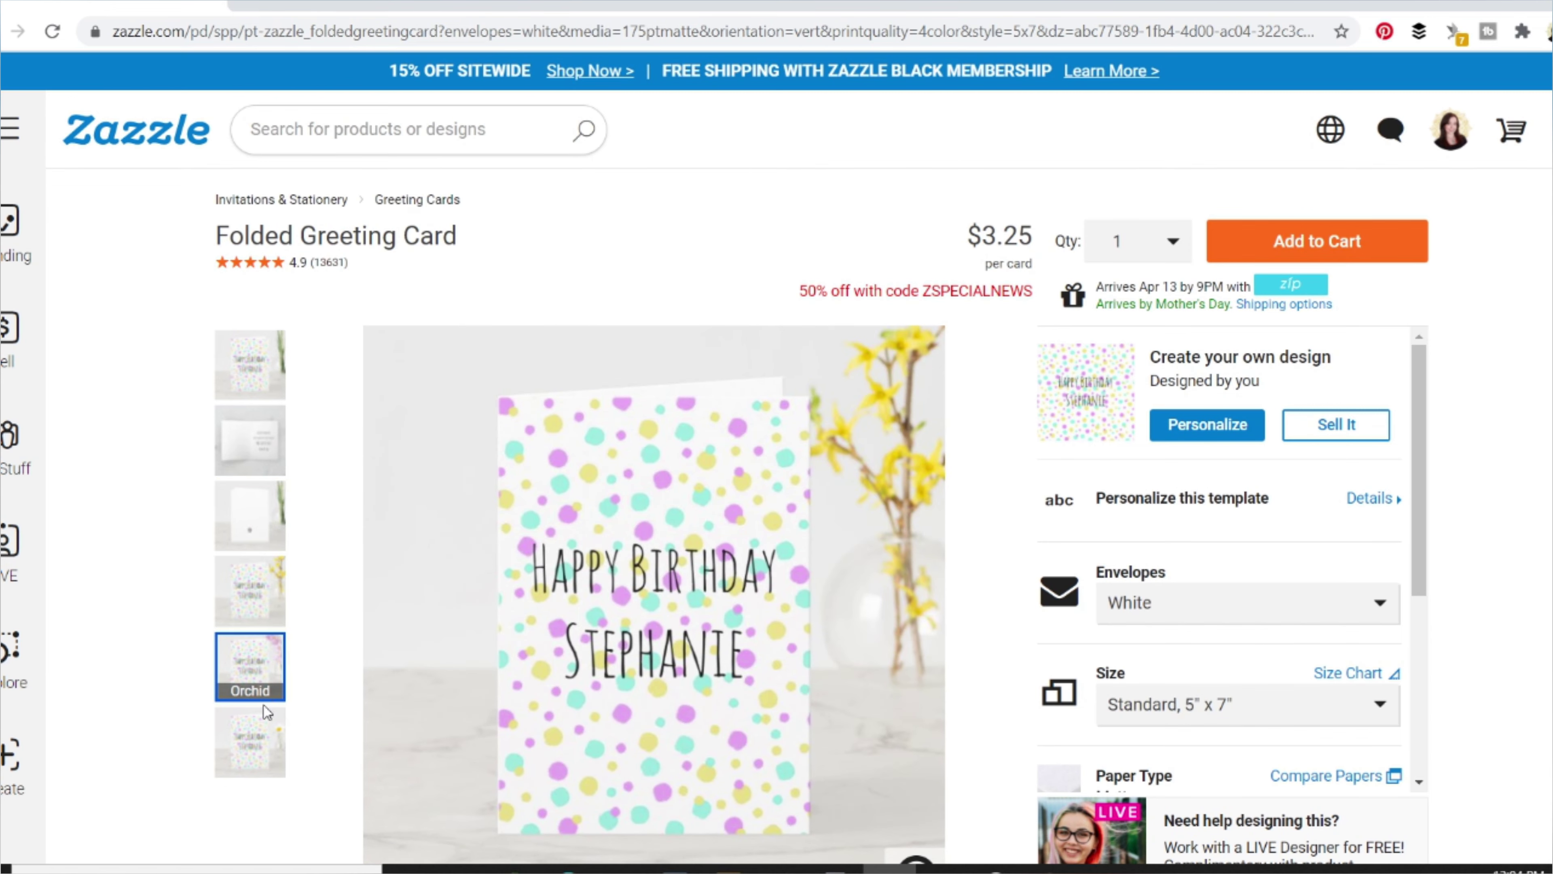
left_click(254, 744)
left_click(264, 378)
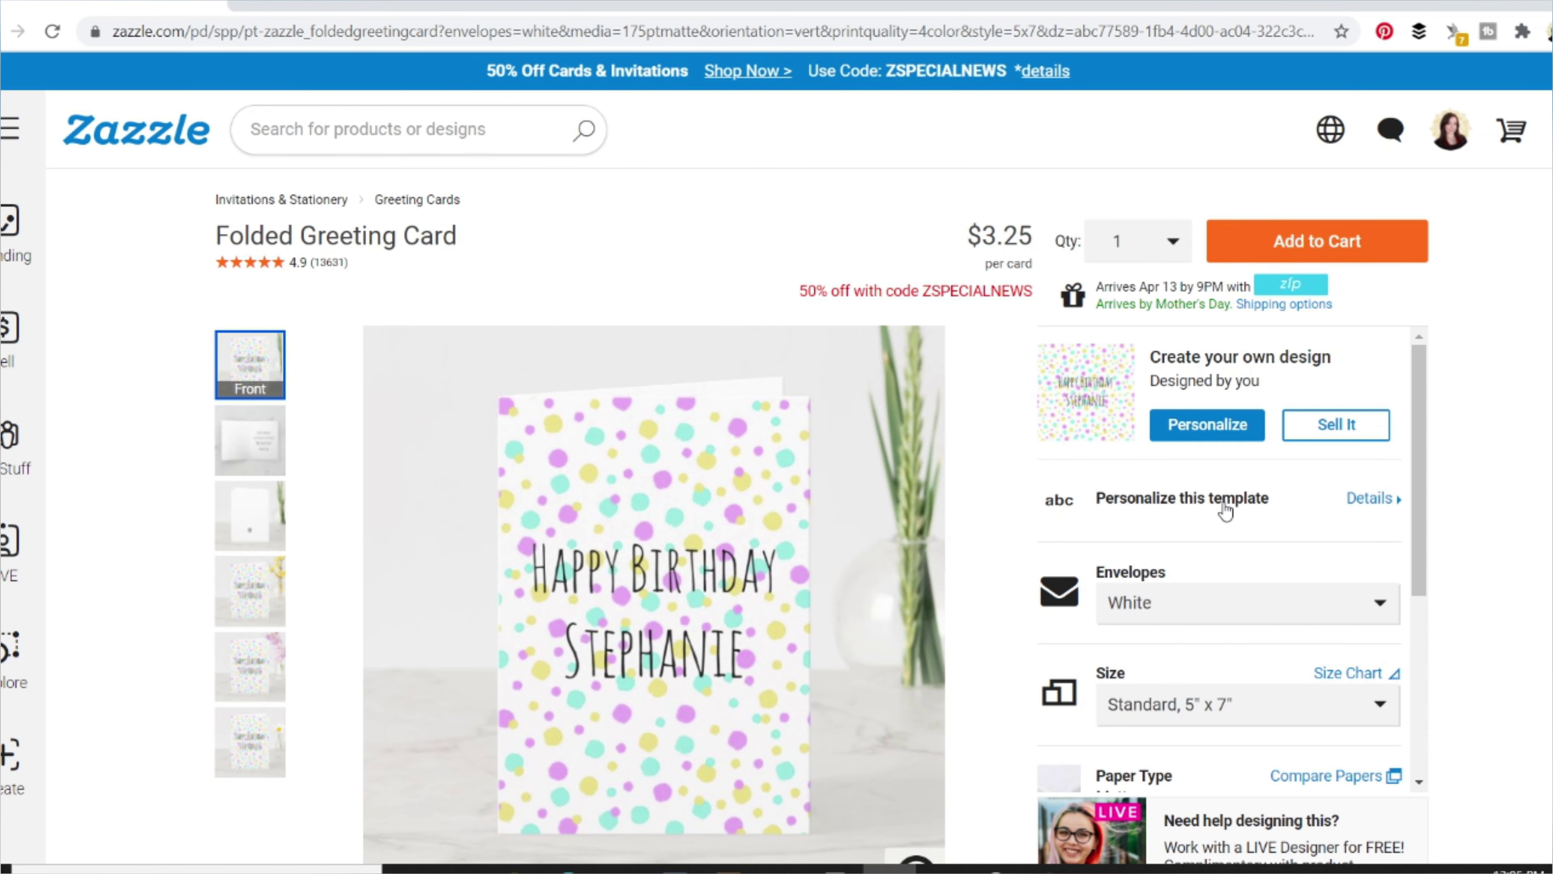
- Personalize the template by entering a different first name for the front and for the inside salutation
left_click(1300, 505)
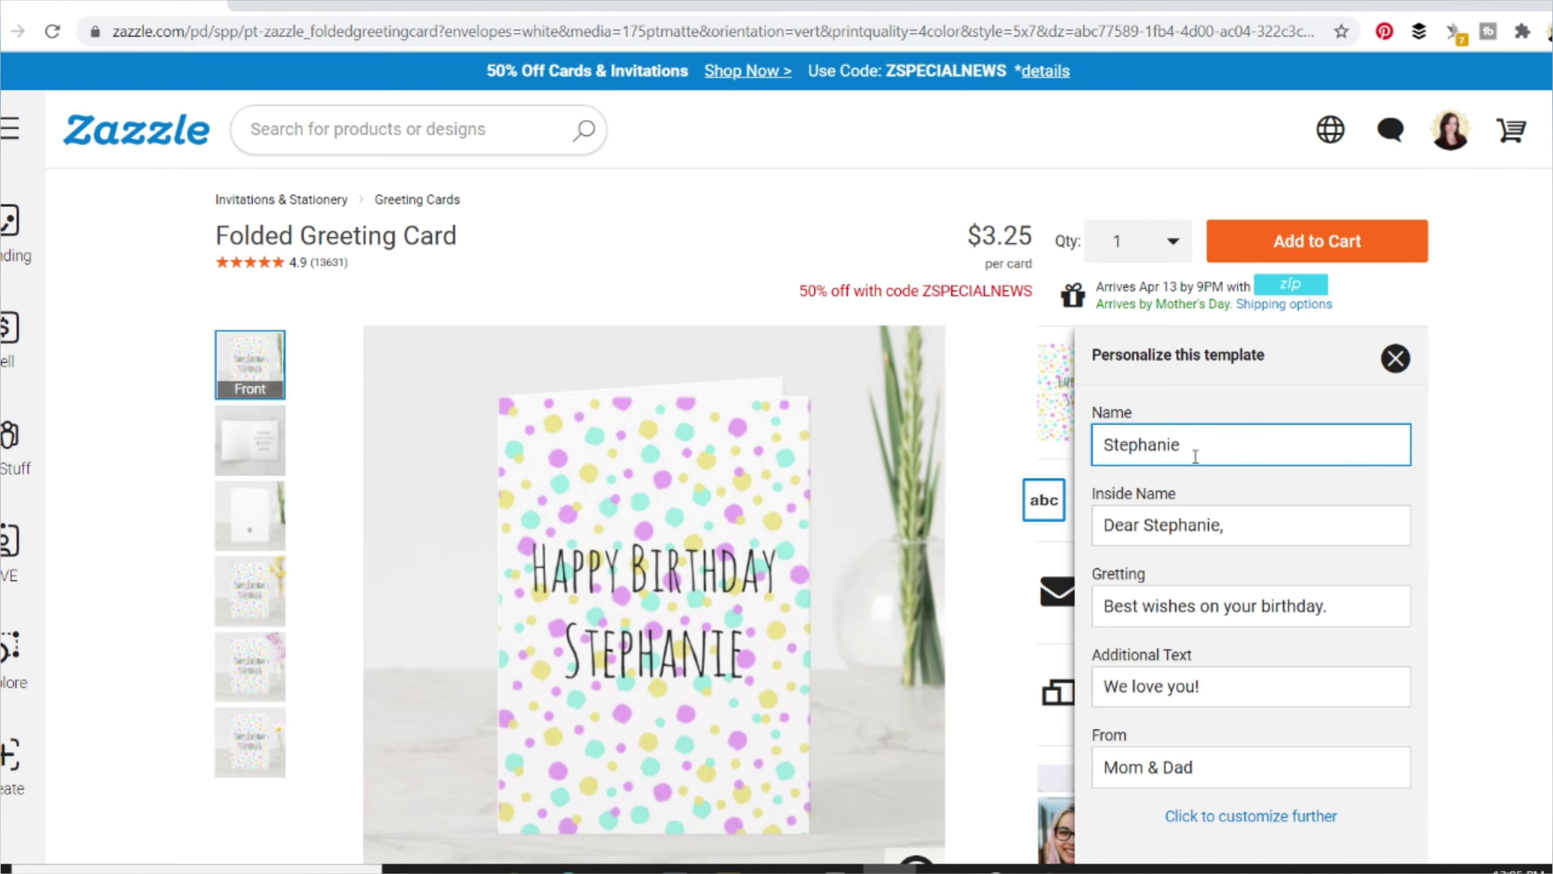
scroll(1197, 459, "down", 2)
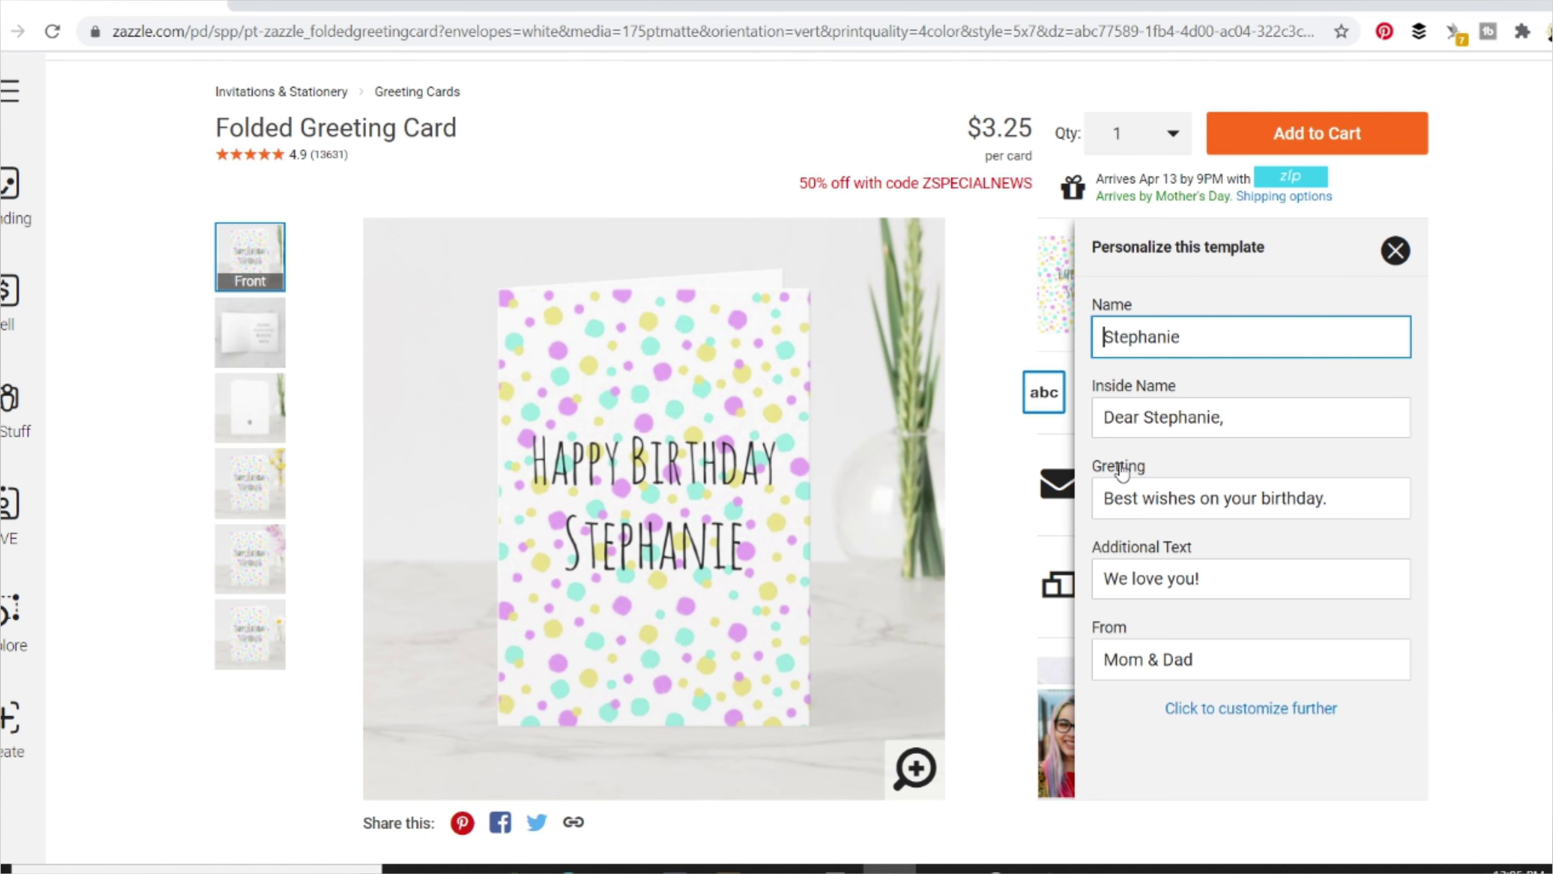
double_click(1199, 337)
type("Julie")
left_click_drag(1222, 417, 1150, 410)
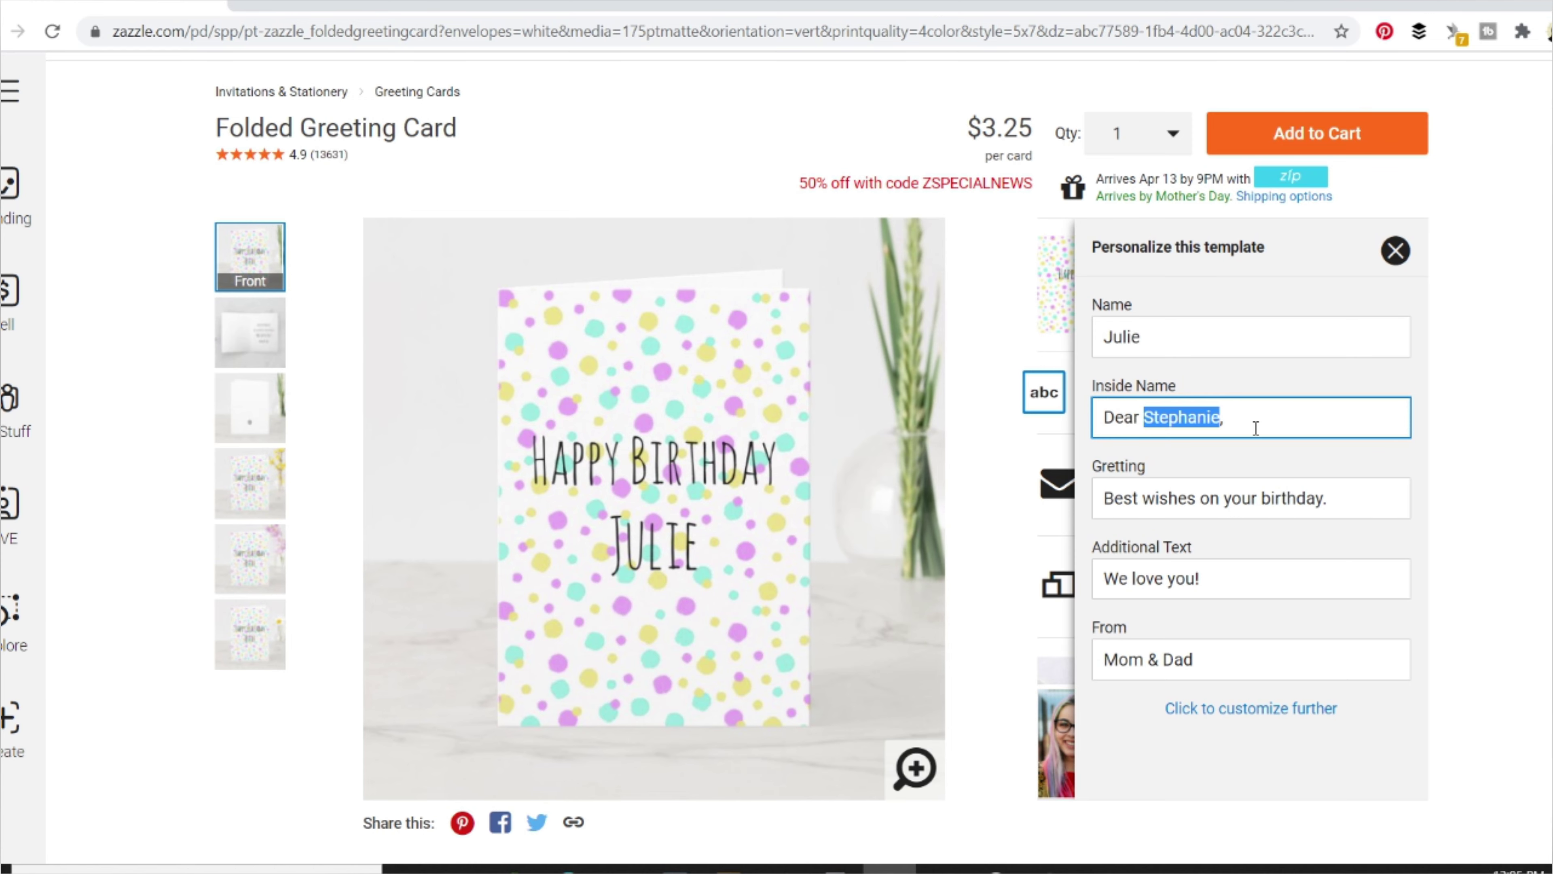
type("Julie")
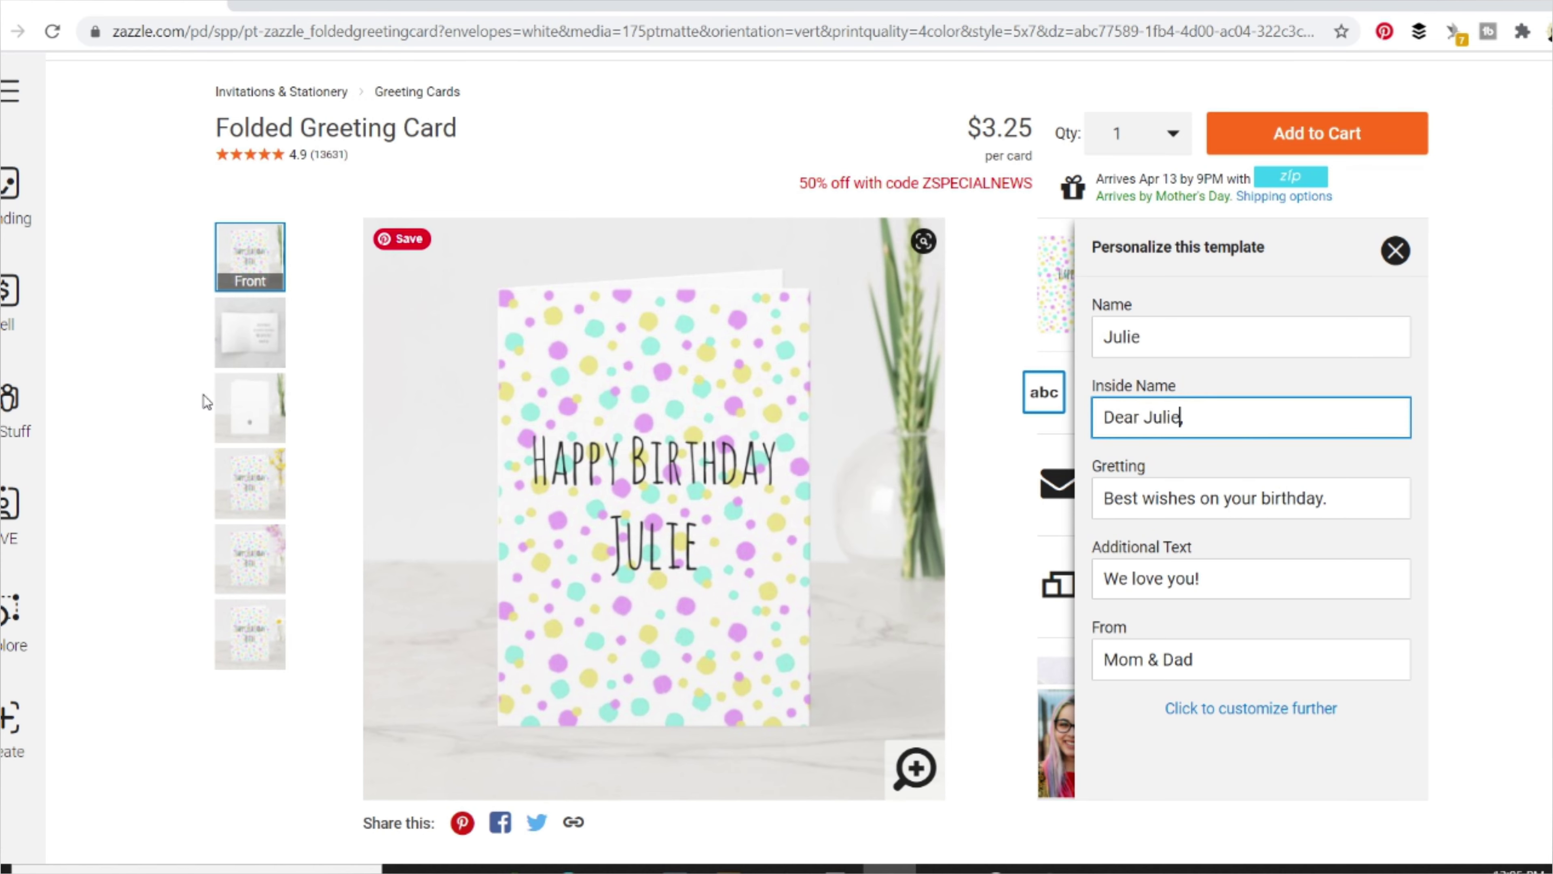
- Check the personalized text in the card's inside preview and front preview
left_click(258, 328)
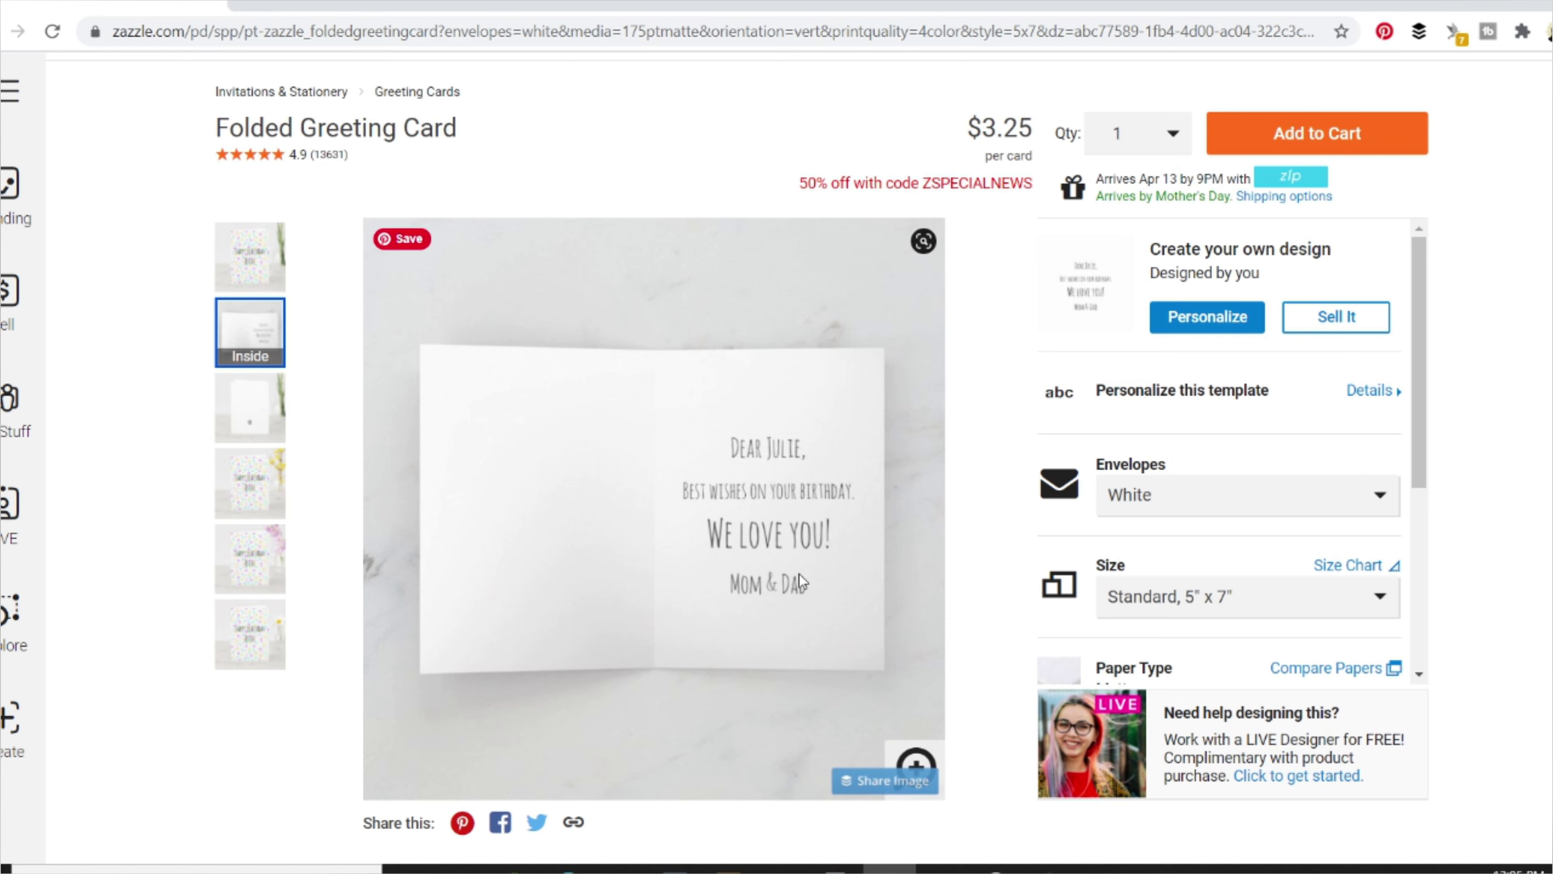
left_click(247, 254)
scroll(436, 366, "down", 1)
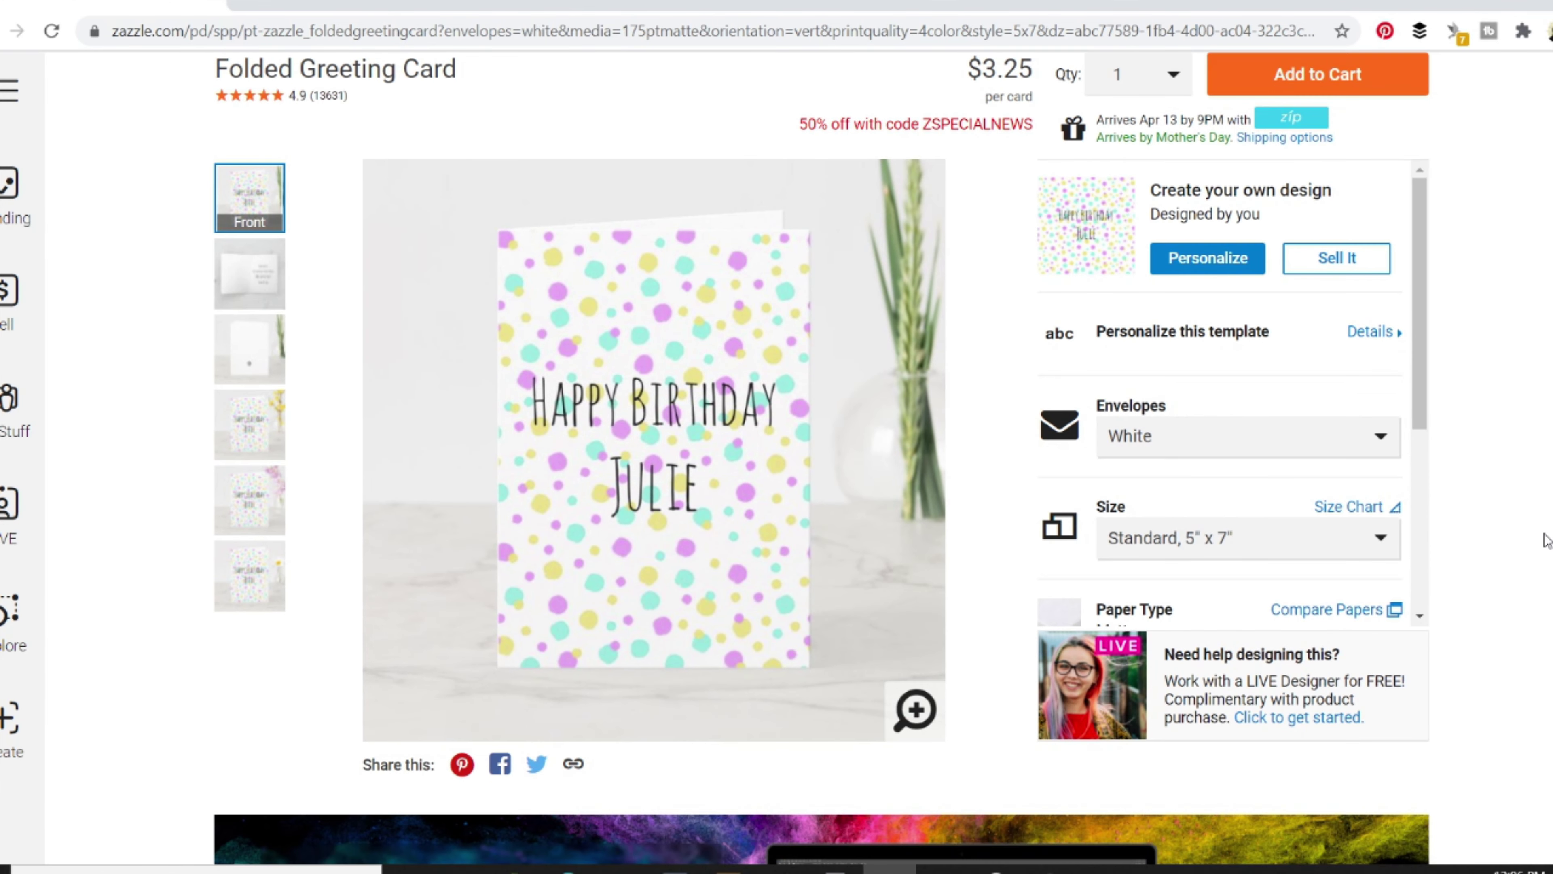